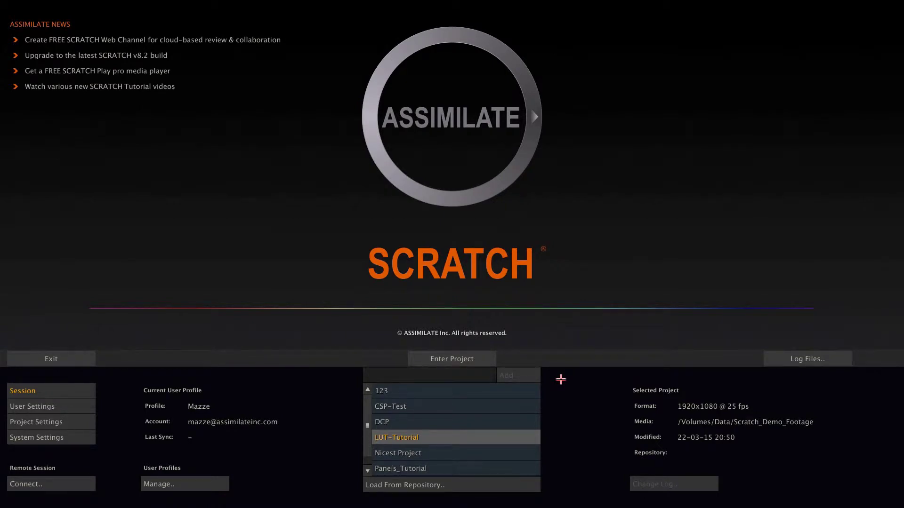
Enter the LUT-Tutorial project and open the Main Street LogC clip in the player
left_click(460, 358)
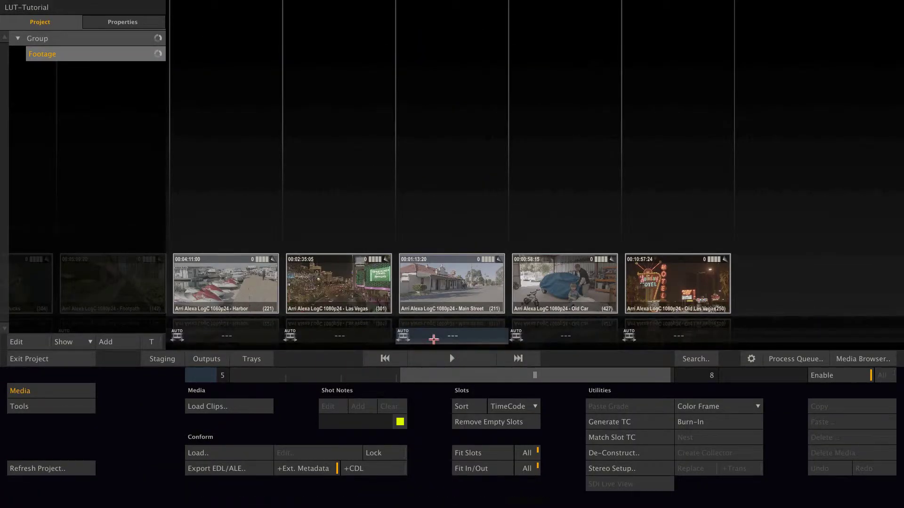
left_click_drag(529, 378, 502, 377)
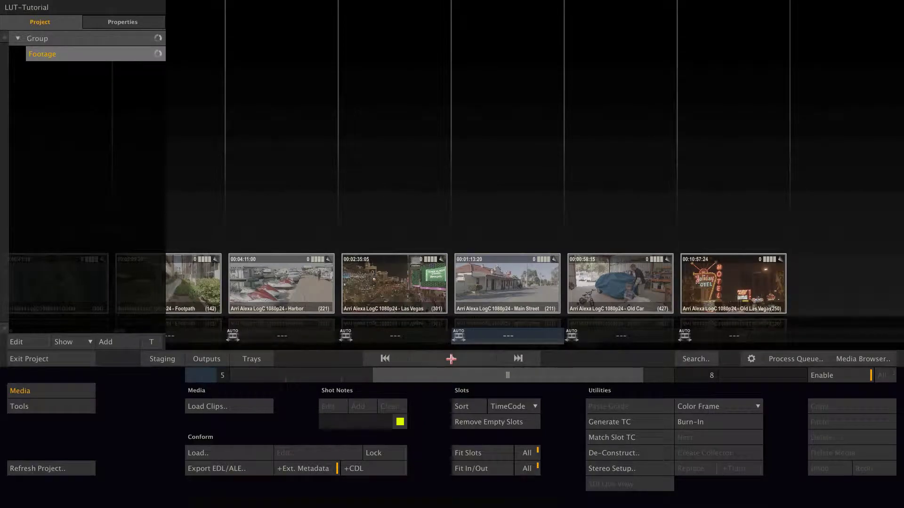
left_click(451, 358)
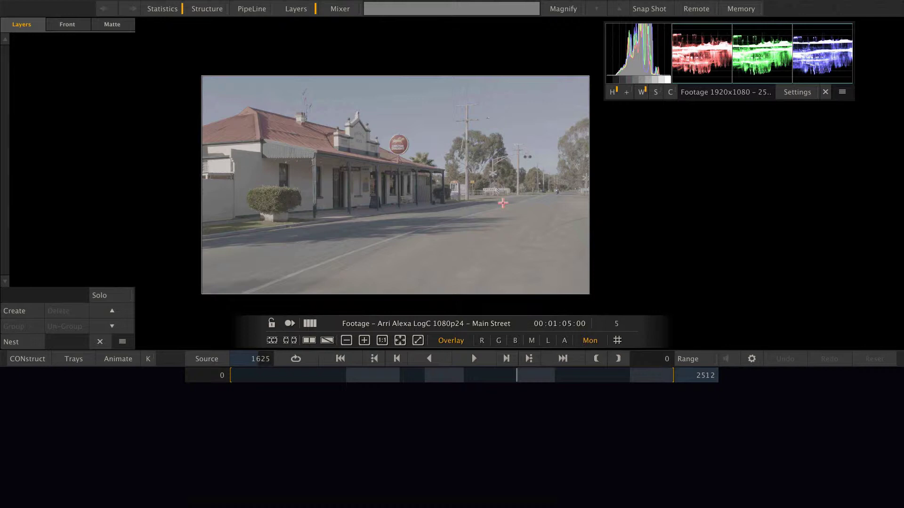
Load Alexa_EI0800_LogC2Video_Rec709_EE_assimilate_3d.3dl from the Desktop as the clip's source mapping LUT
right_click(502, 203)
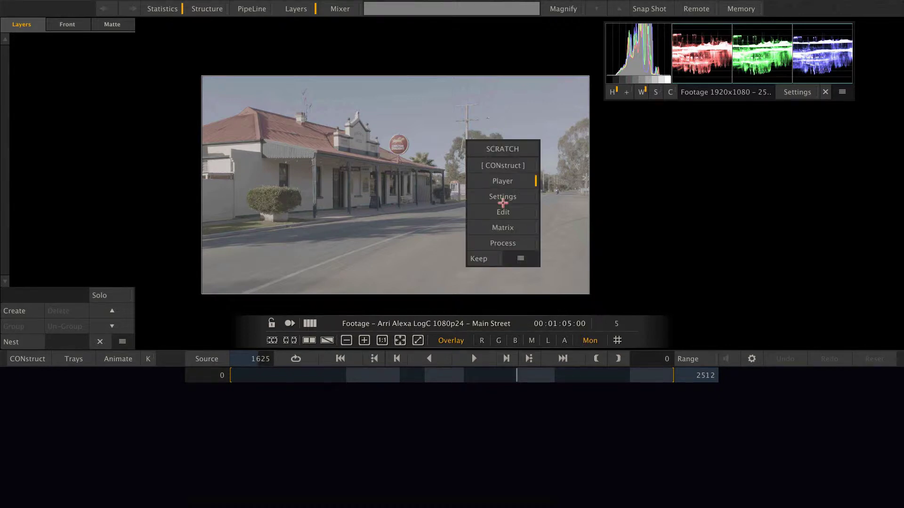
left_click(516, 227)
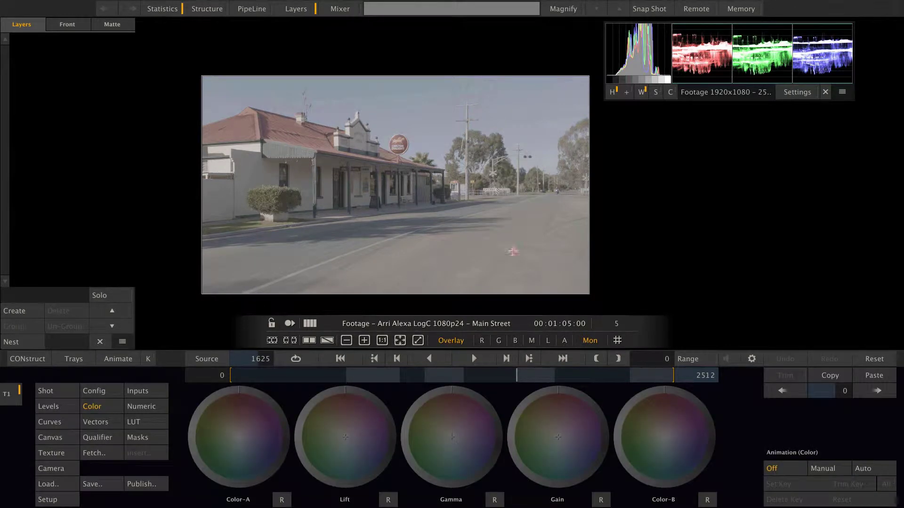
left_click(108, 391)
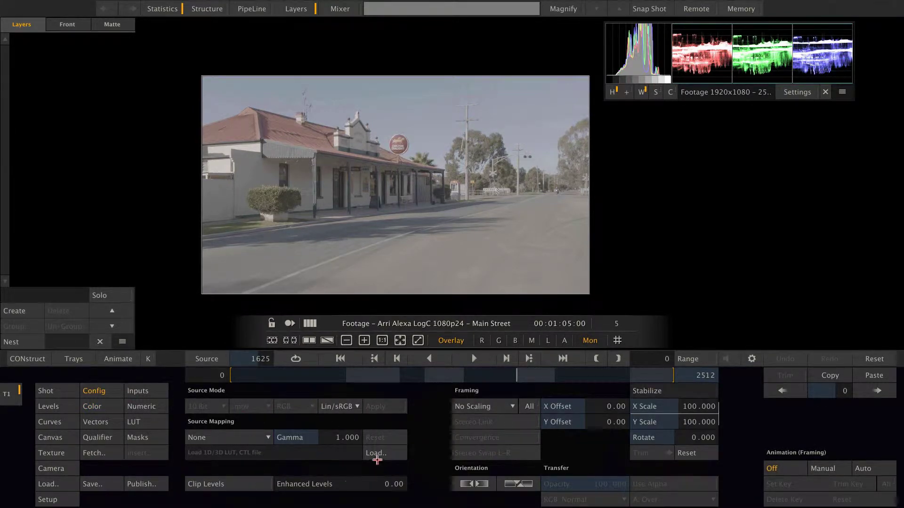
left_click(383, 453)
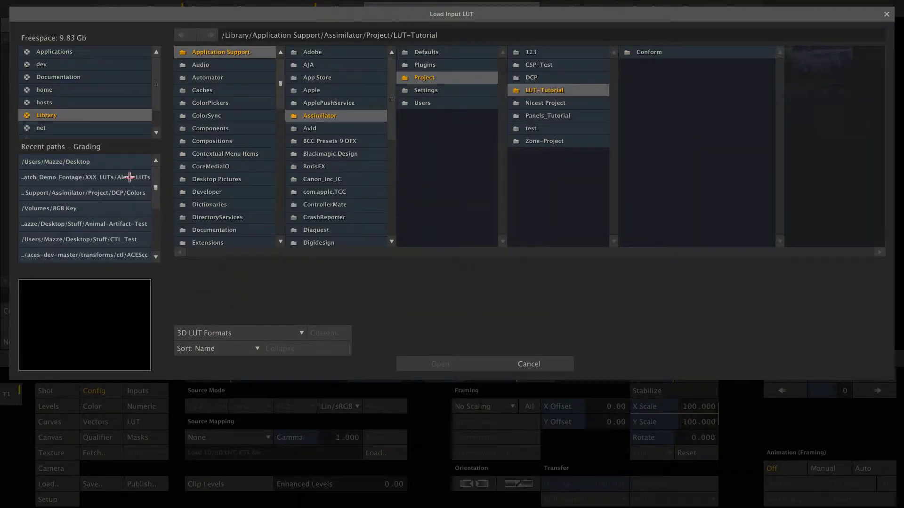
left_click(123, 162)
left_click(455, 90)
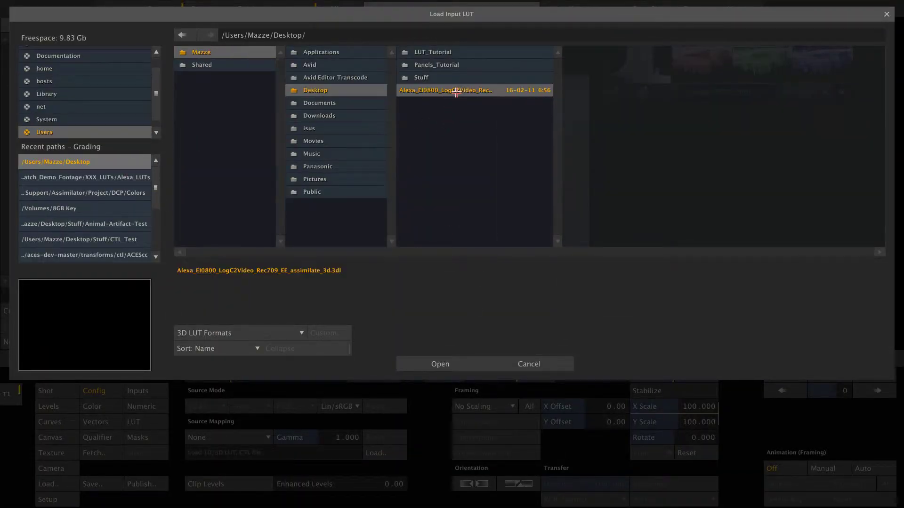
left_click(288, 335)
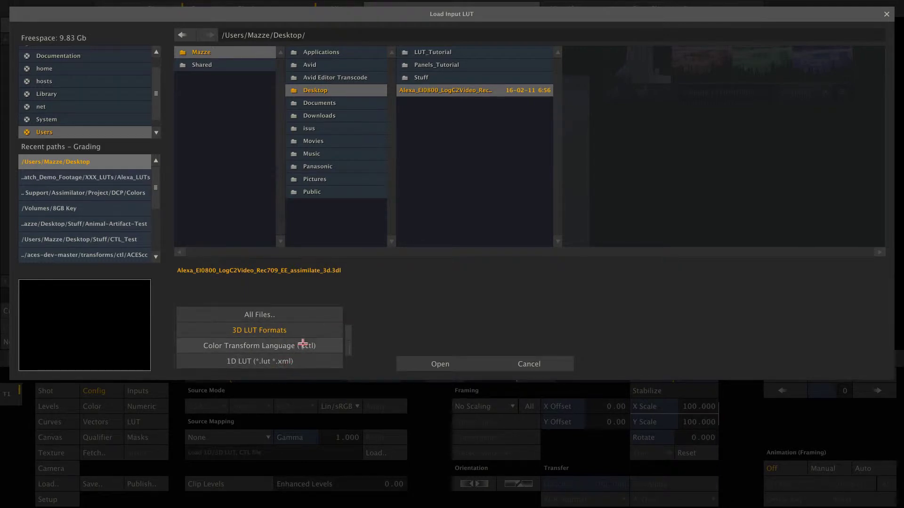
left_click(335, 332)
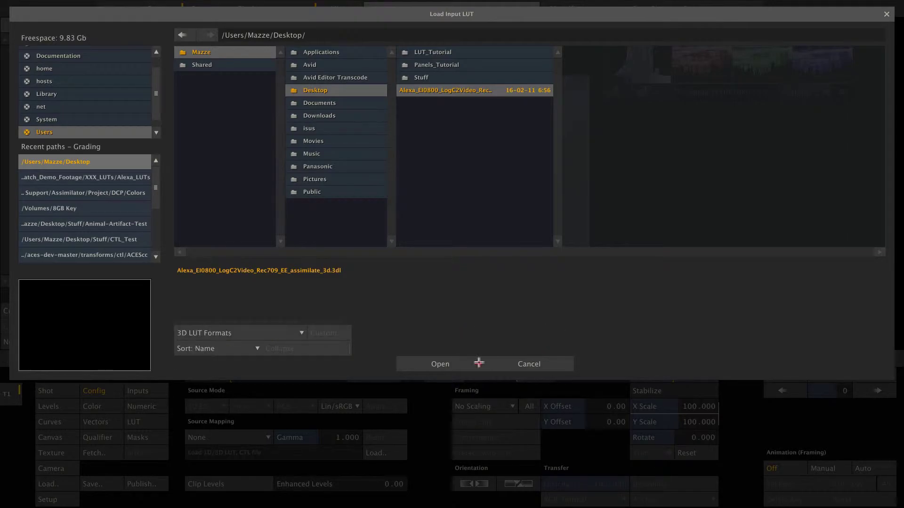
left_click(438, 364)
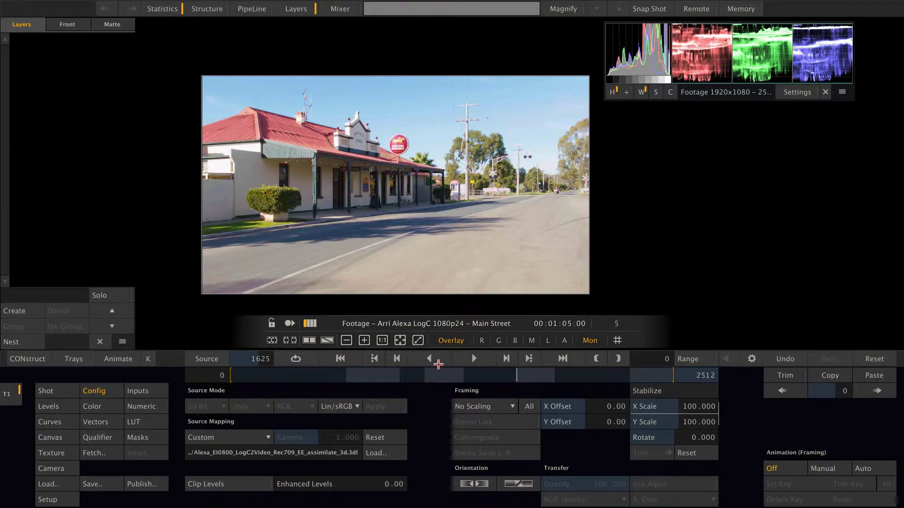
Lower the scopes panel and set the Source Mode colour space to Rec709
left_click_drag(718, 61, 711, 119)
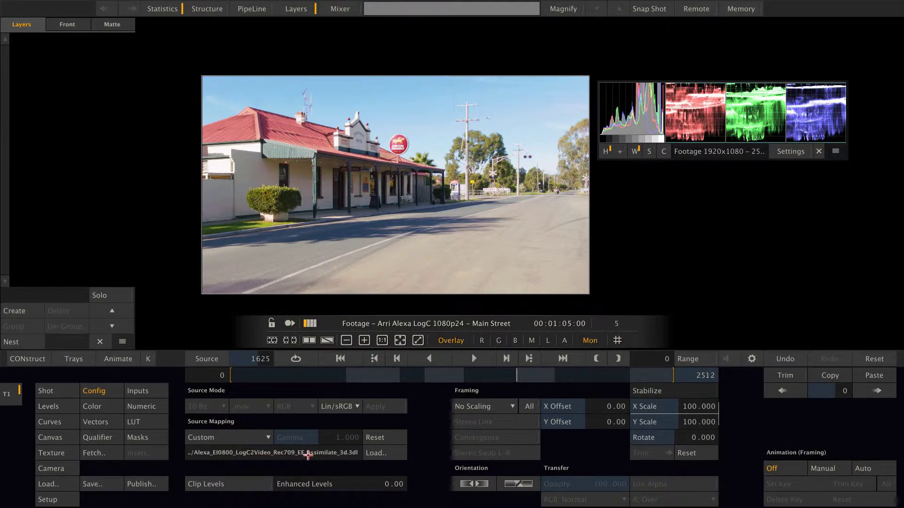
left_click(340, 409)
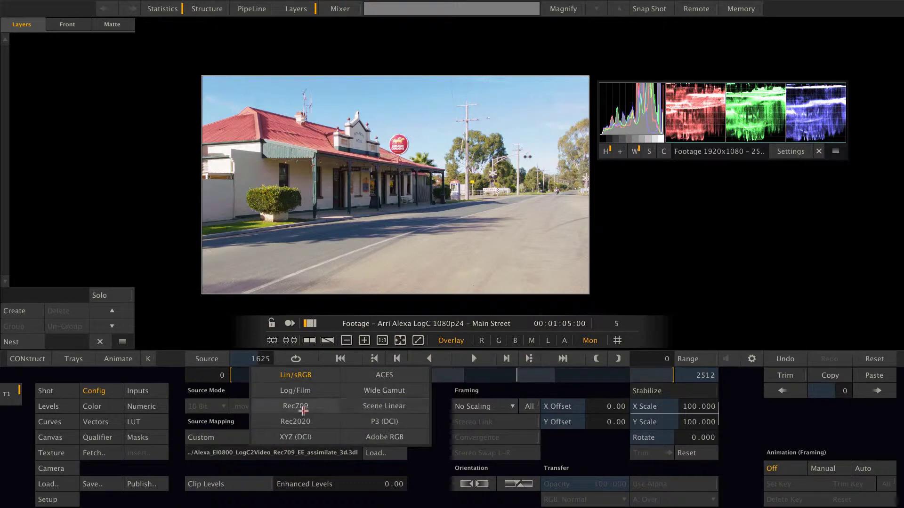
left_click(303, 408)
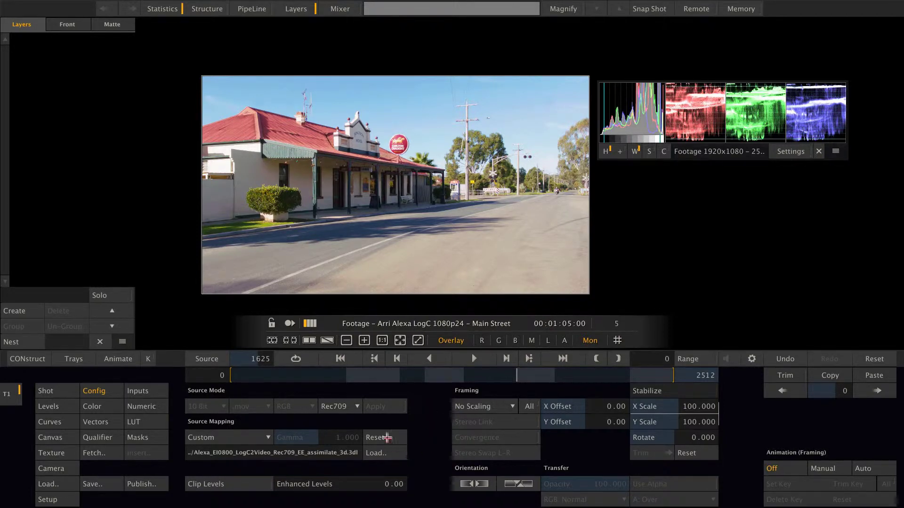
Reset the source mapping and load the Alexa 3dl file from the Desktop as the grading LUT
left_click(372, 439)
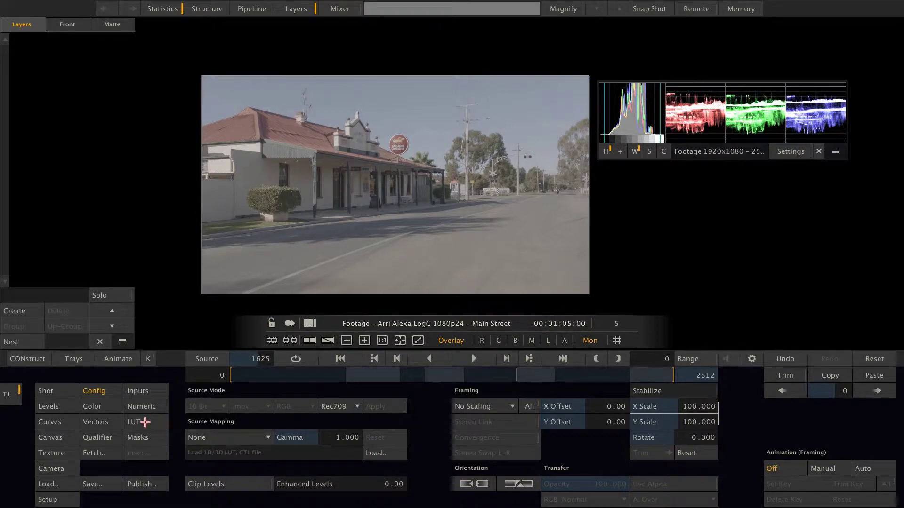
left_click(144, 423)
left_click(471, 452)
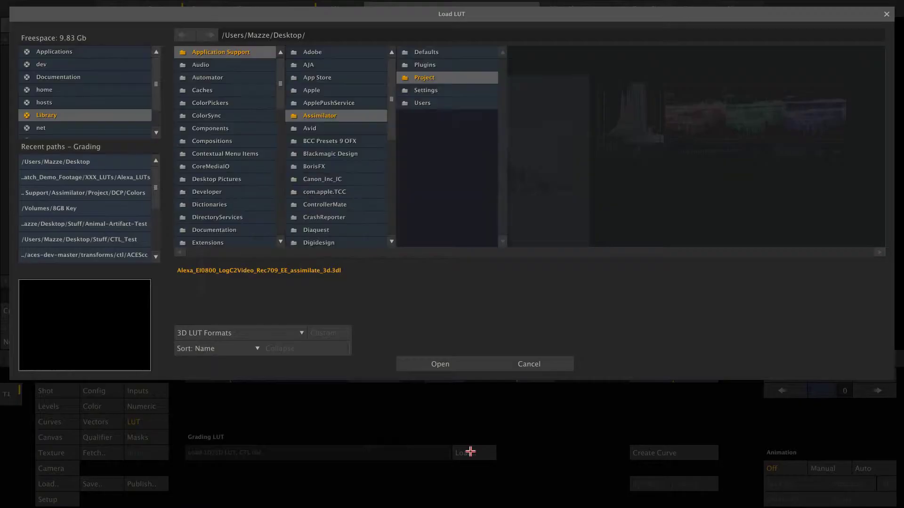
left_click(100, 162)
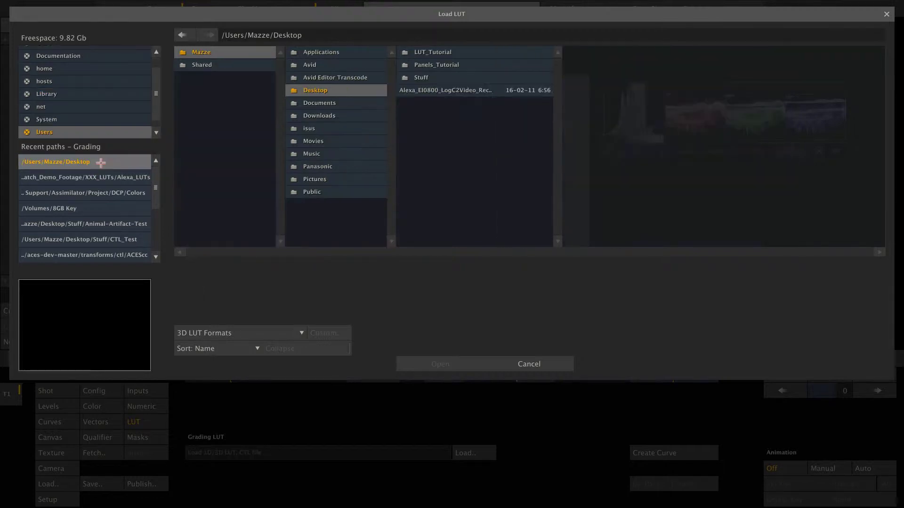
left_click(473, 91)
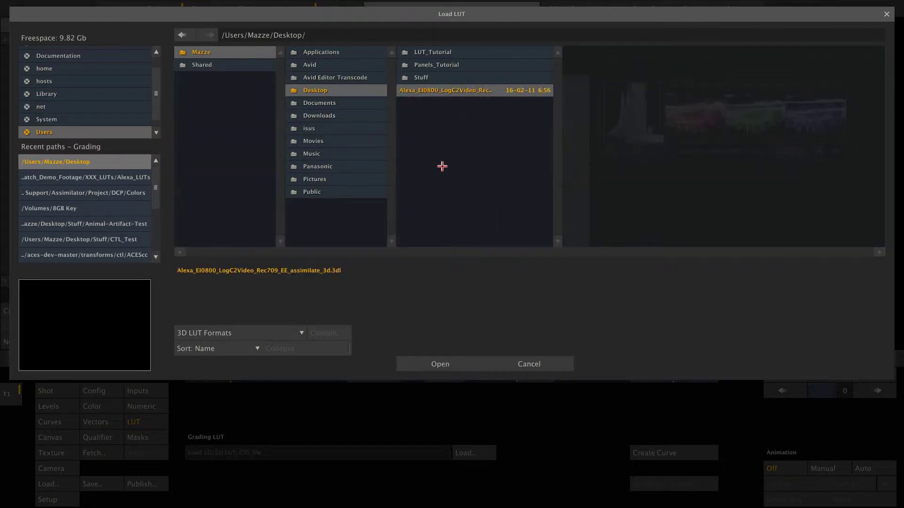
left_click(273, 332)
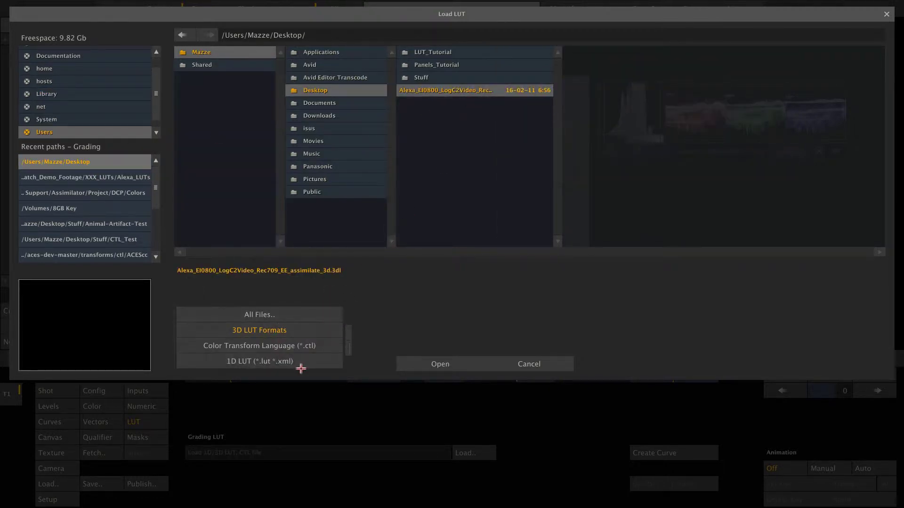
left_click(398, 315)
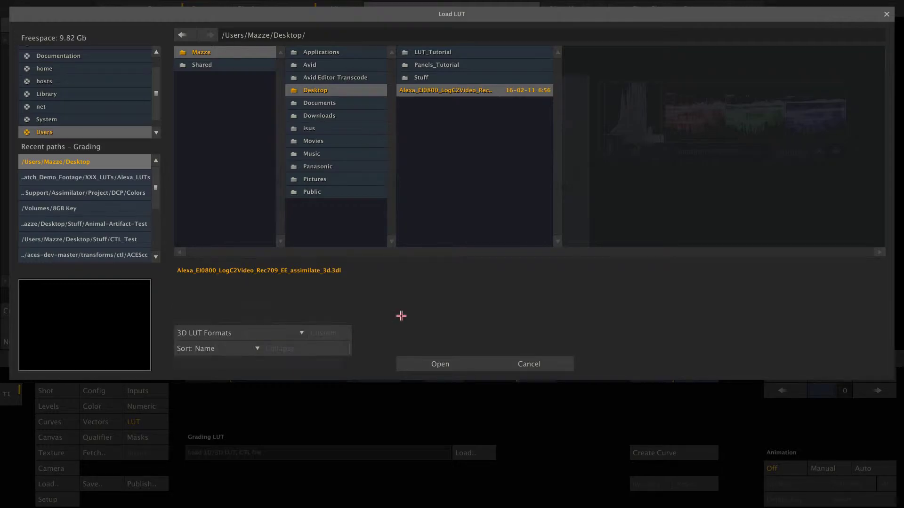
left_click(437, 364)
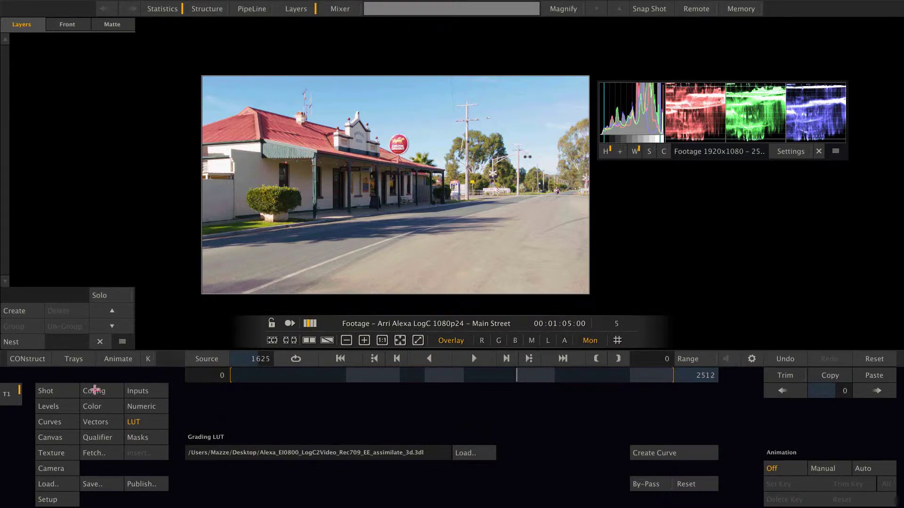
Look through the Config, levels, colour wheel and numeric grade views, then reset the Grading LUT
left_click(94, 390)
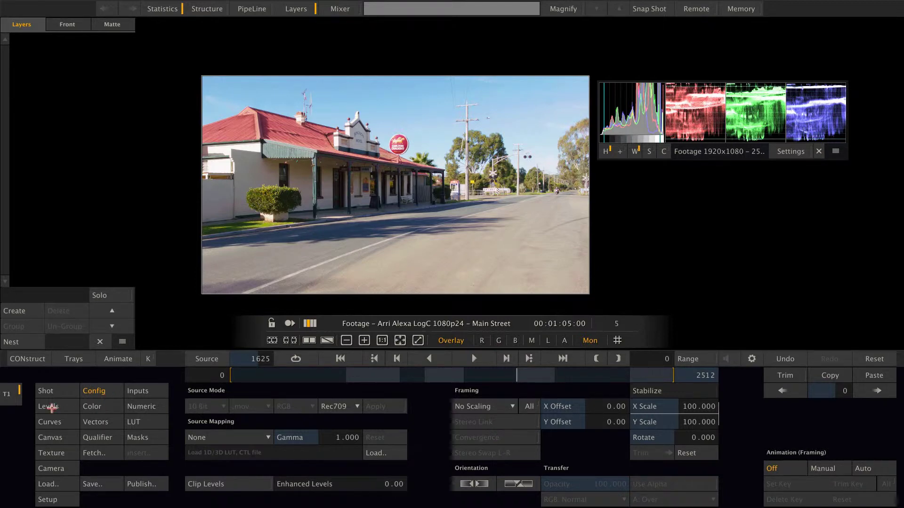
left_click(52, 408)
left_click(90, 406)
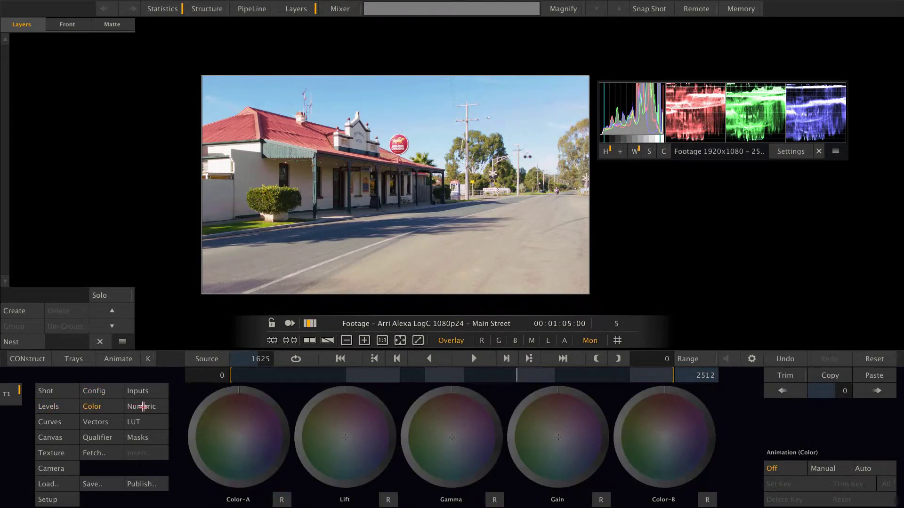
left_click(142, 407)
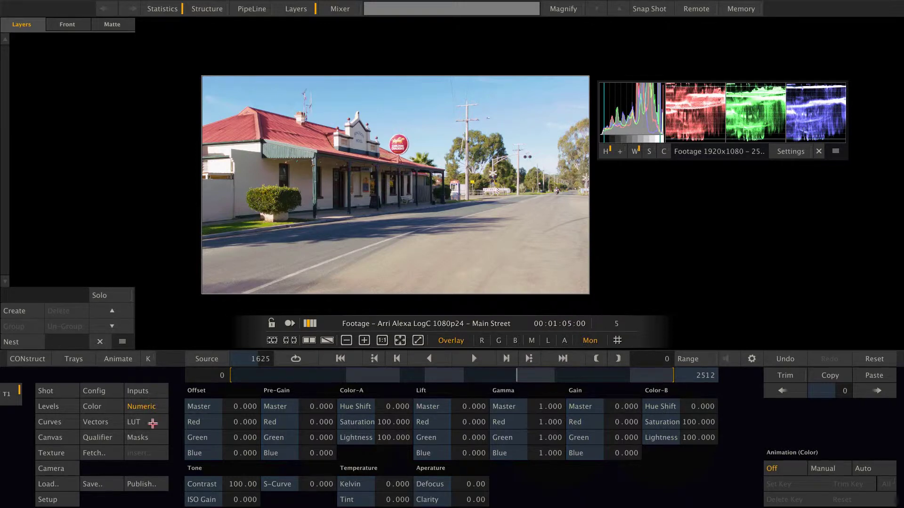
left_click(147, 423)
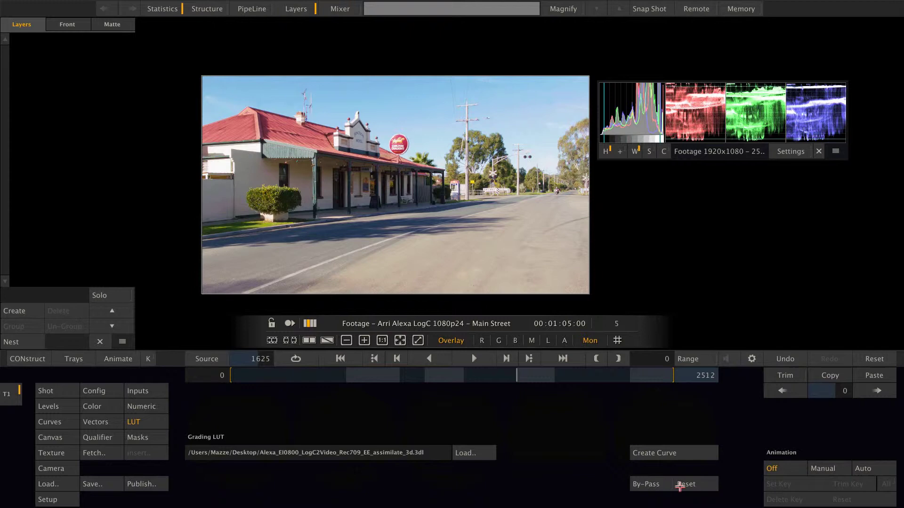
left_click(680, 488)
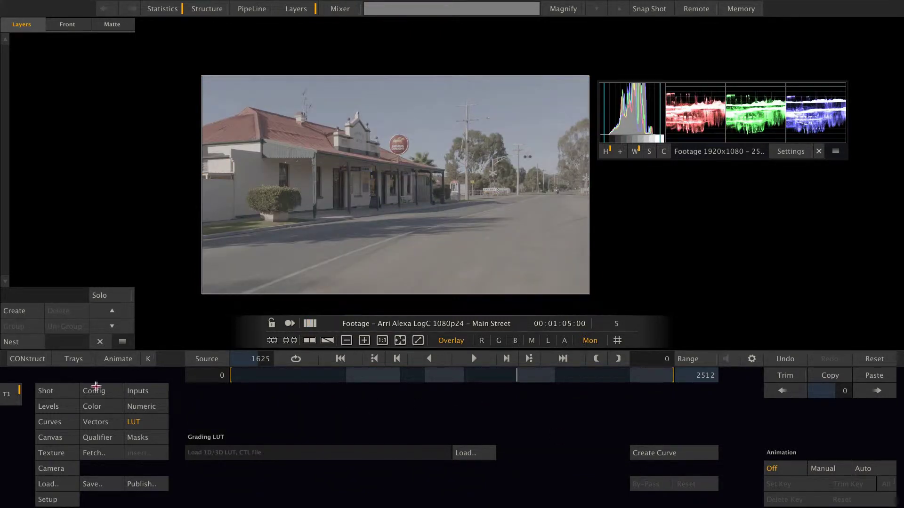
Select all shots and apply the Alexa LogC-to-Rec709 3dl file to them as a source LUT
left_click(21, 359)
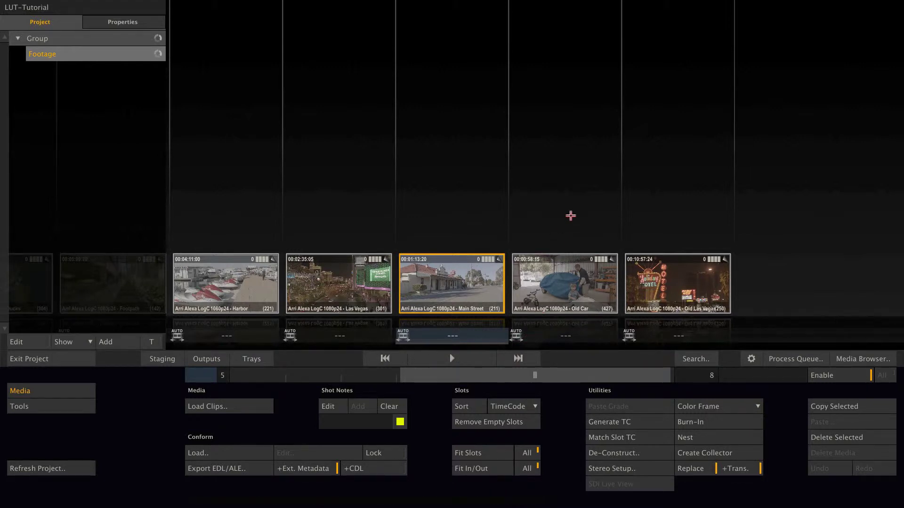
key("ctrl+a")
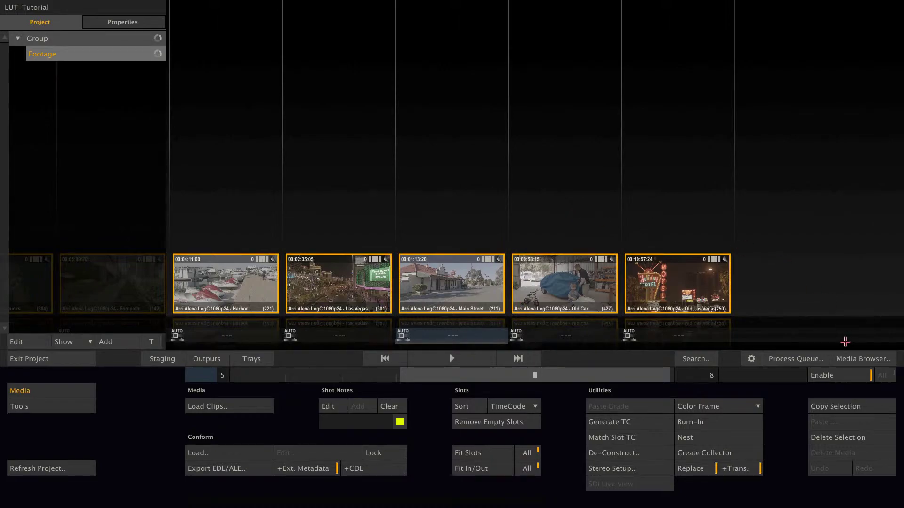
left_click(855, 358)
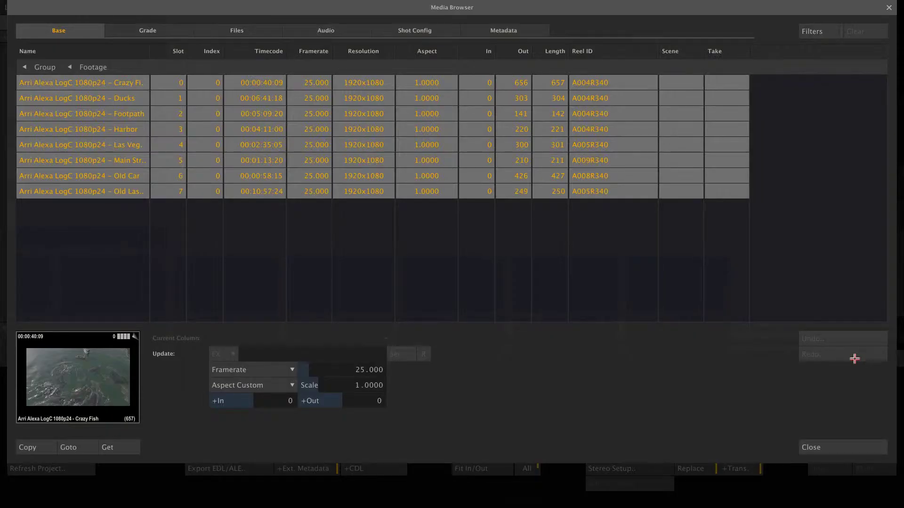
left_click(155, 33)
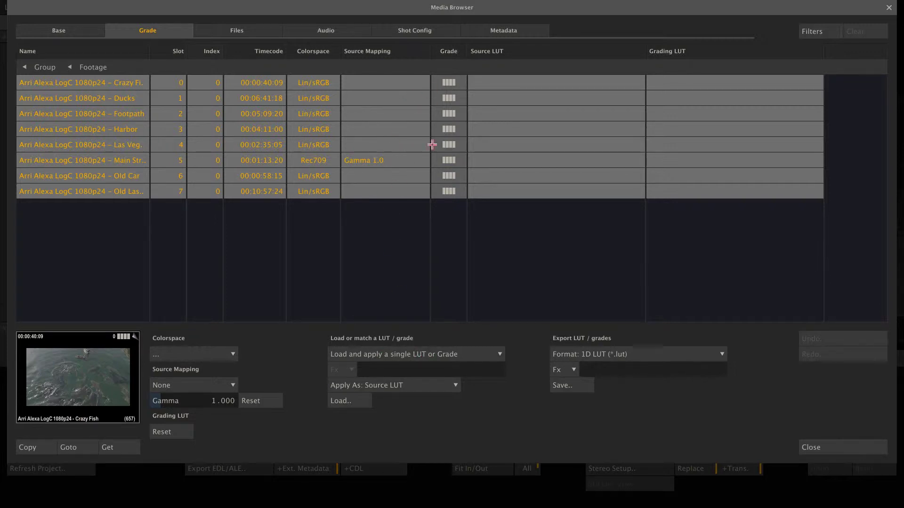
left_click(447, 386)
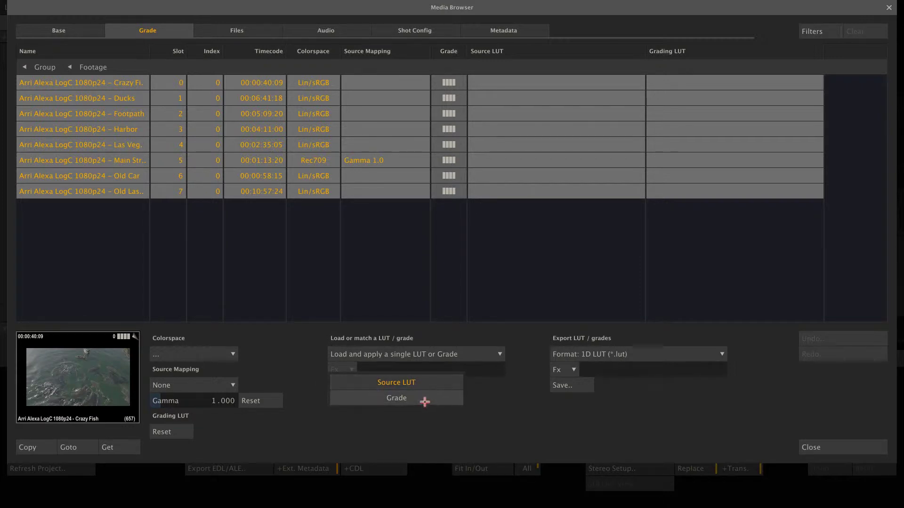
left_click(518, 398)
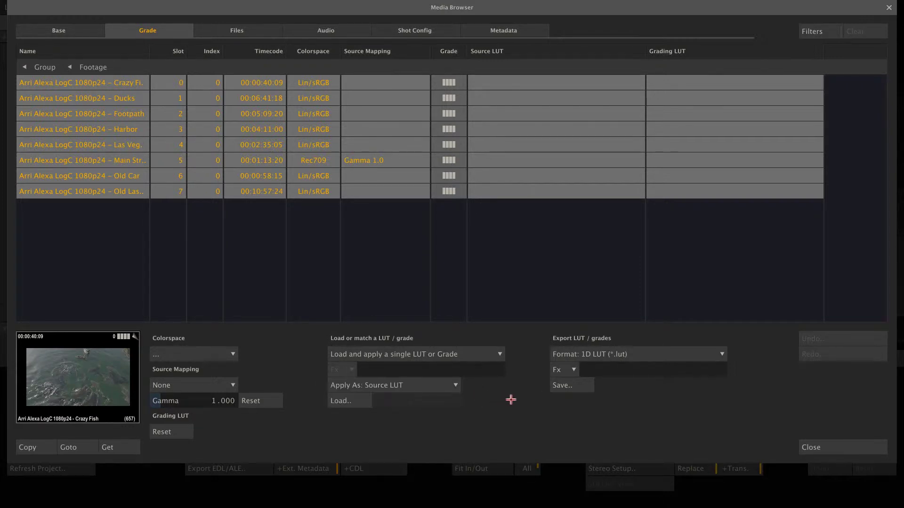
left_click(340, 402)
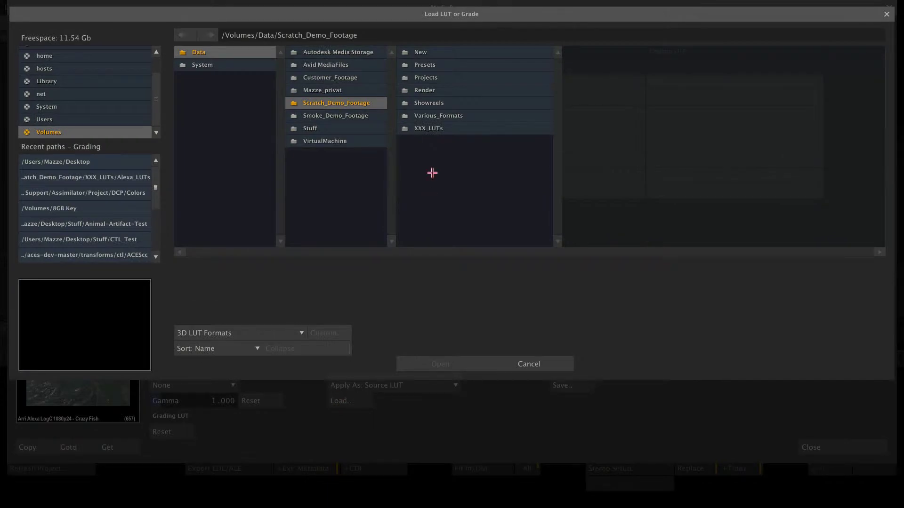
left_click(133, 164)
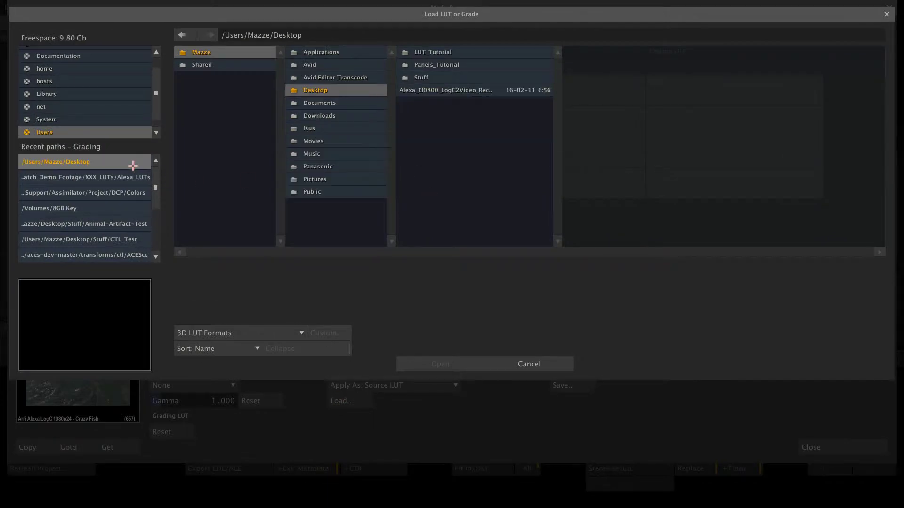
left_click(460, 92)
left_click(416, 364)
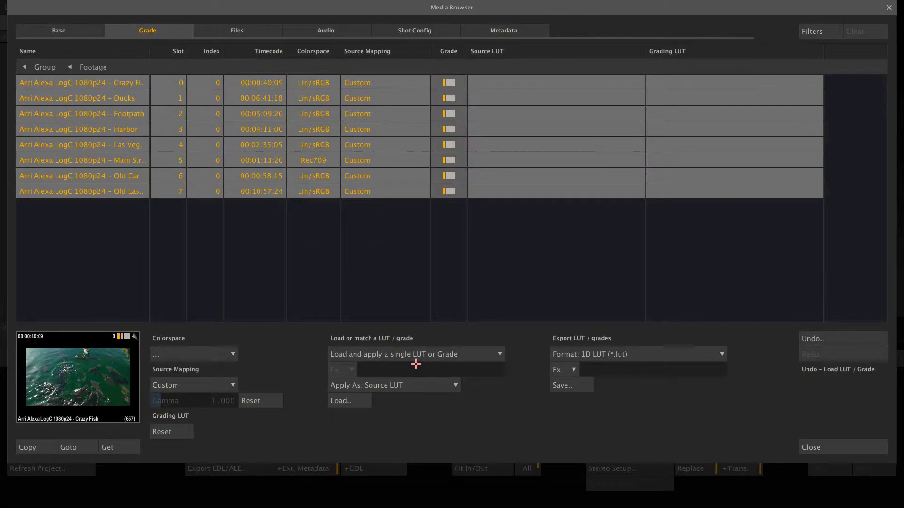
Close the media browser, check the Main Street shot in the player, and return to the overview
left_click(820, 448)
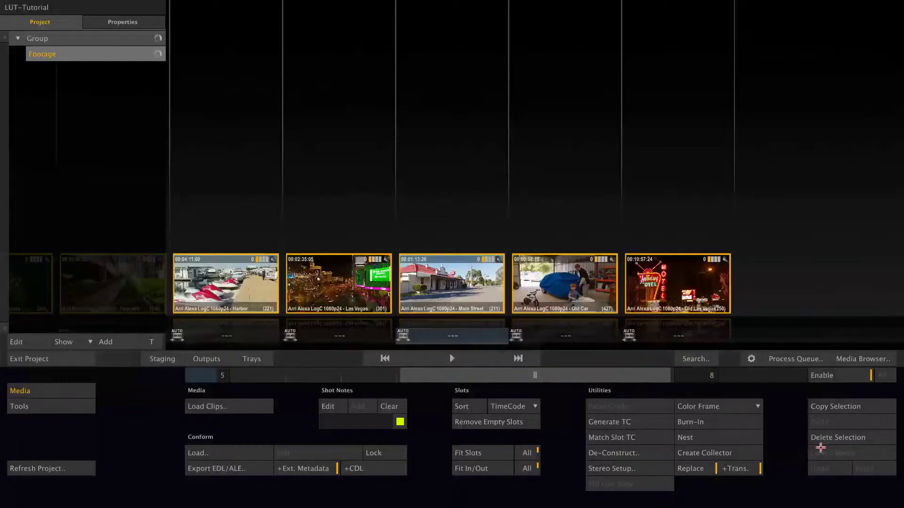
left_click_drag(487, 377, 447, 376)
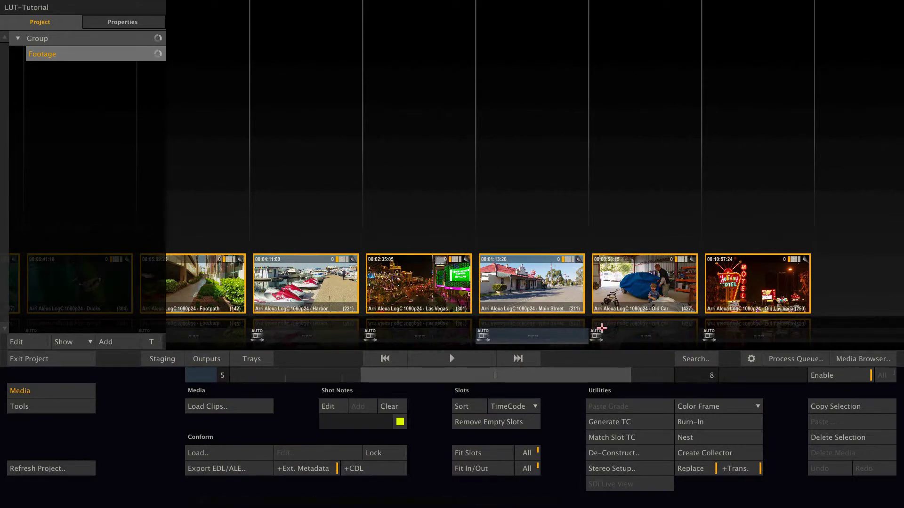
left_click(429, 359)
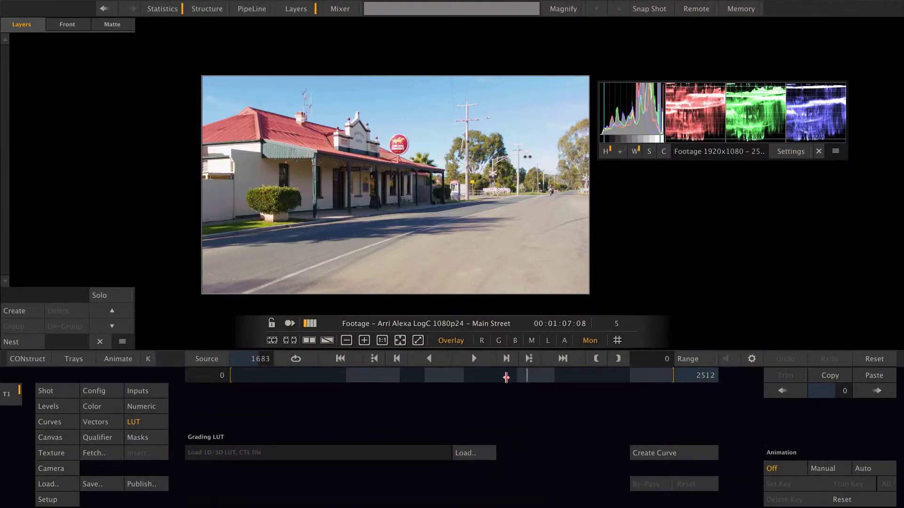
left_click_drag(506, 377, 545, 375)
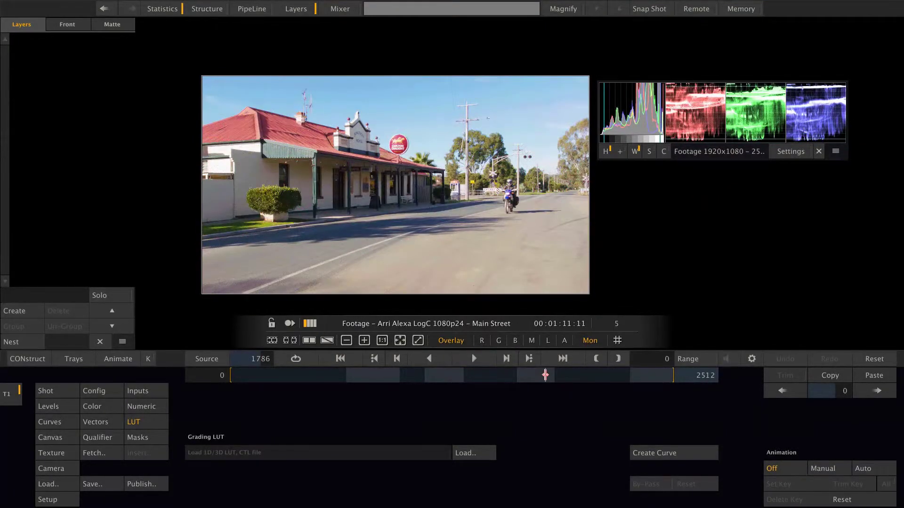
left_click(45, 360)
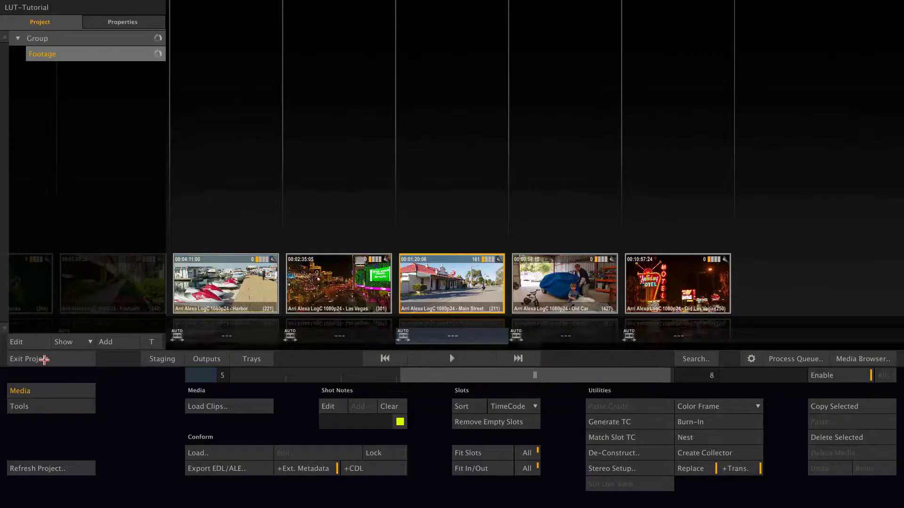
Reset the source mapping on all eight shots, then open Main Street in the player
key("ctrl+a")
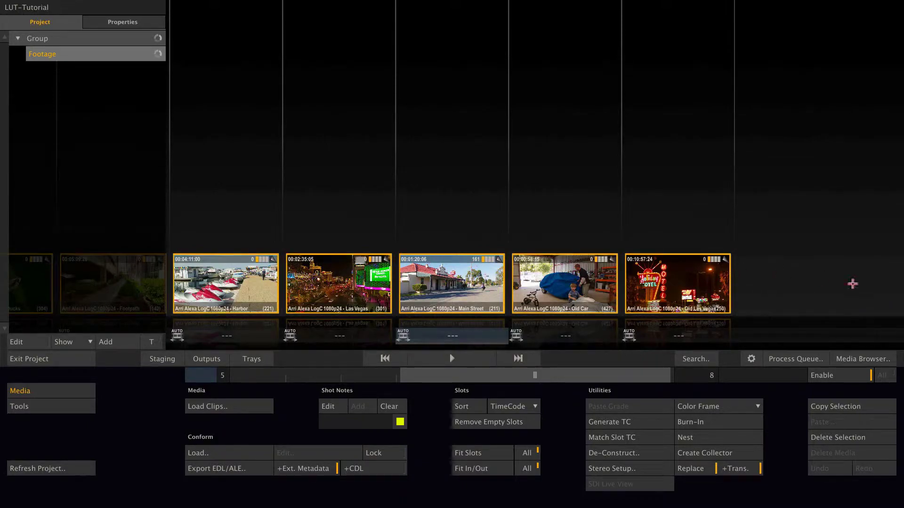
left_click(857, 358)
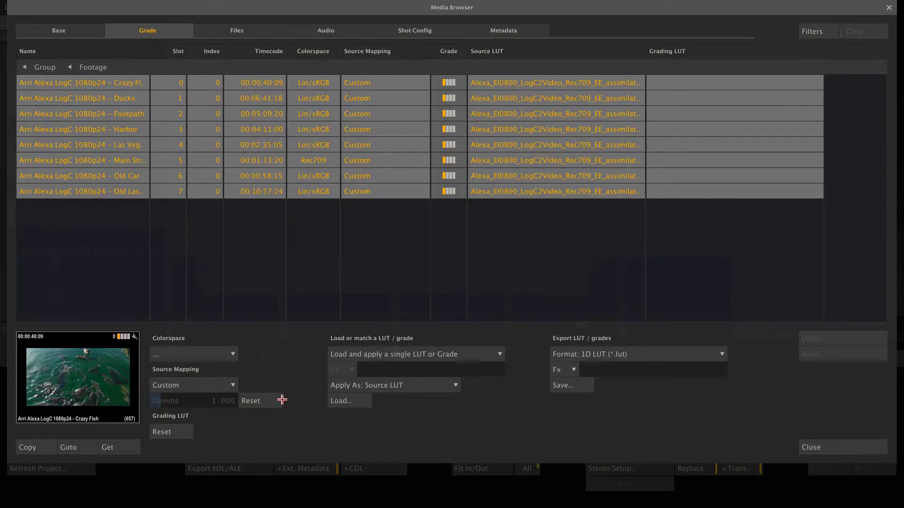
left_click(253, 402)
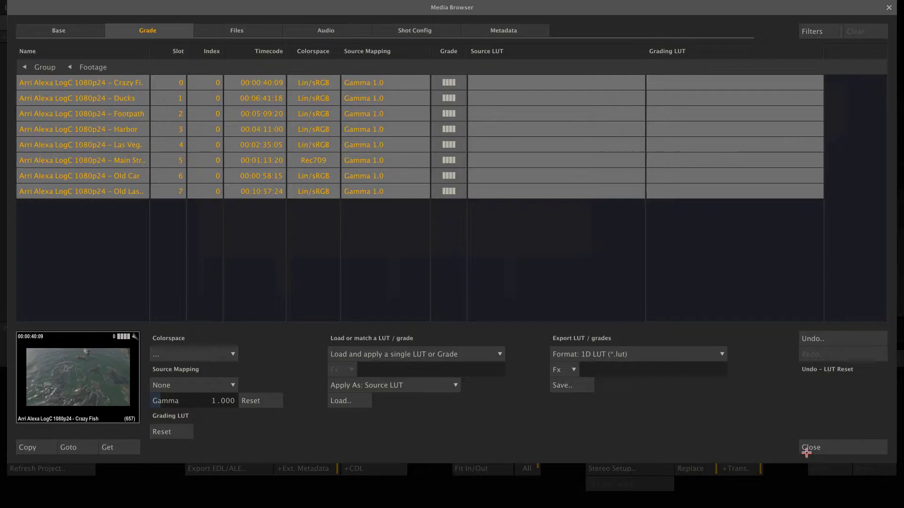
left_click(819, 446)
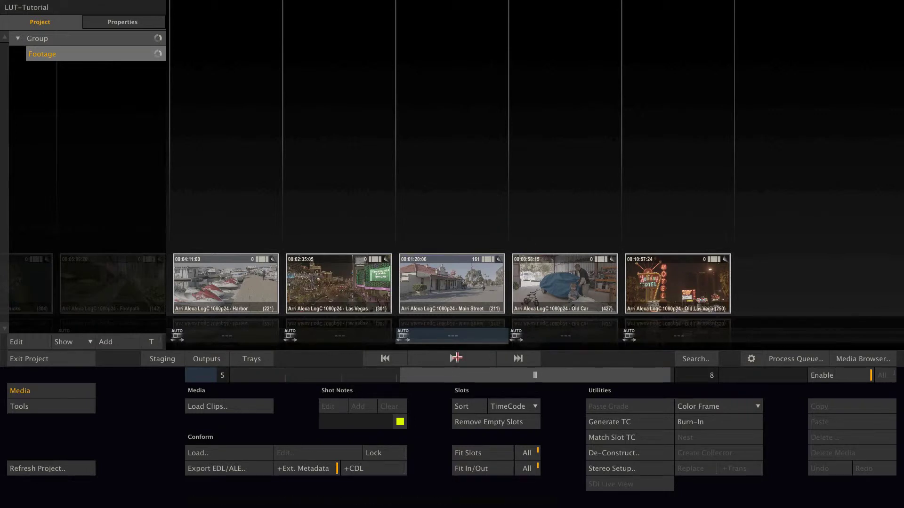
left_click(453, 358)
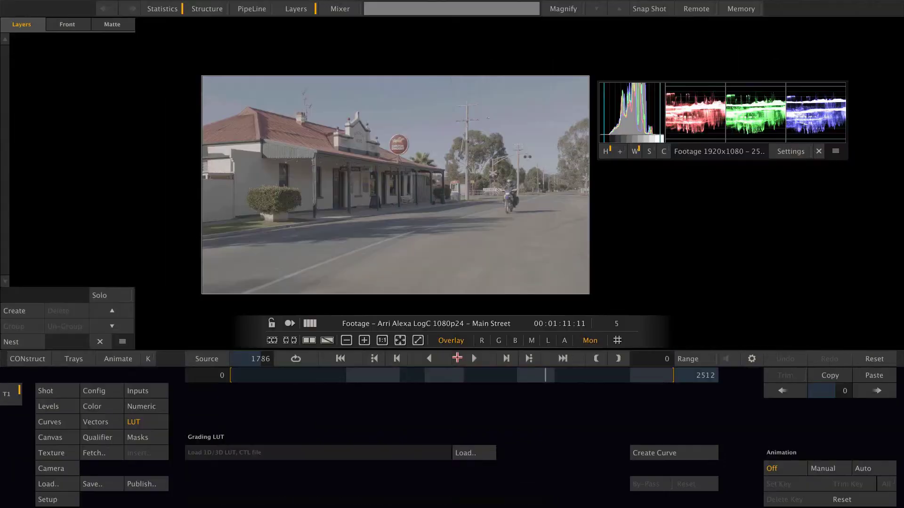
In Setup's Monitor settings, load the Alexa 3dl file from the Desktop as the Interface Monitor LUT
right_click(397, 192)
left_click(412, 189)
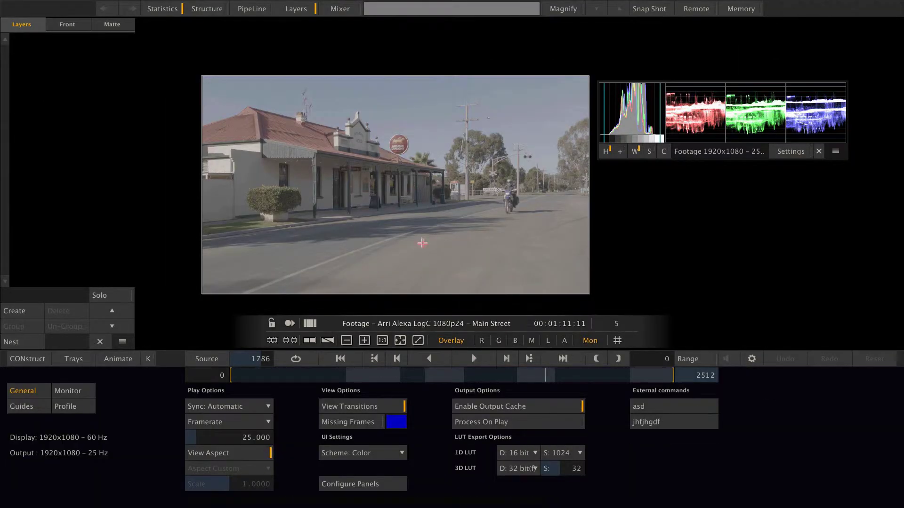
left_click(75, 391)
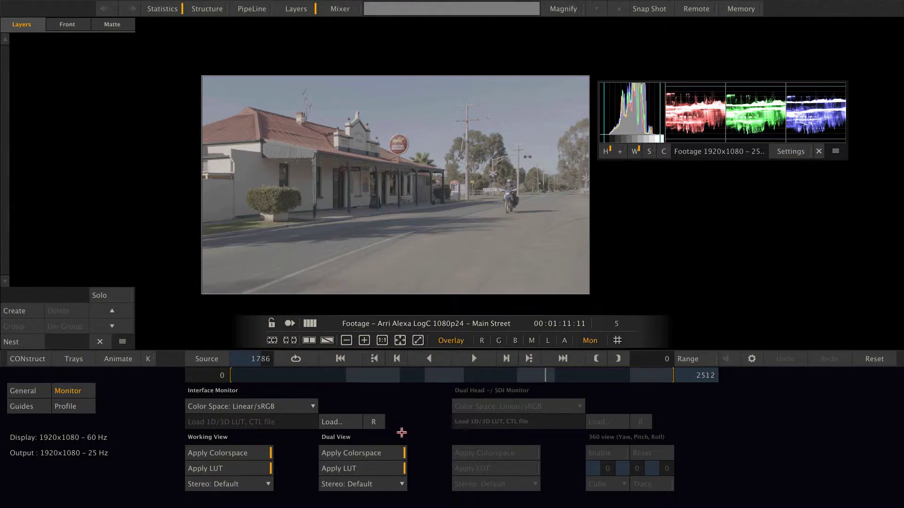
left_click(337, 423)
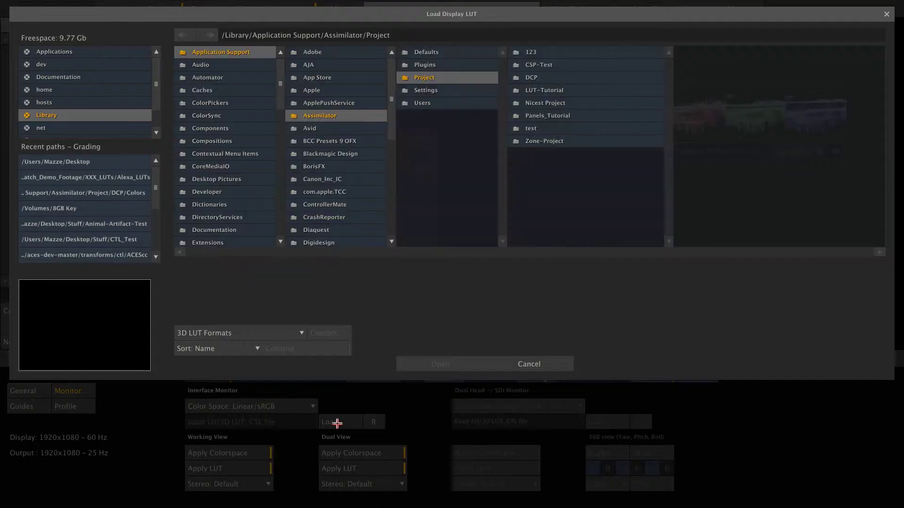
left_click(115, 163)
left_click(463, 90)
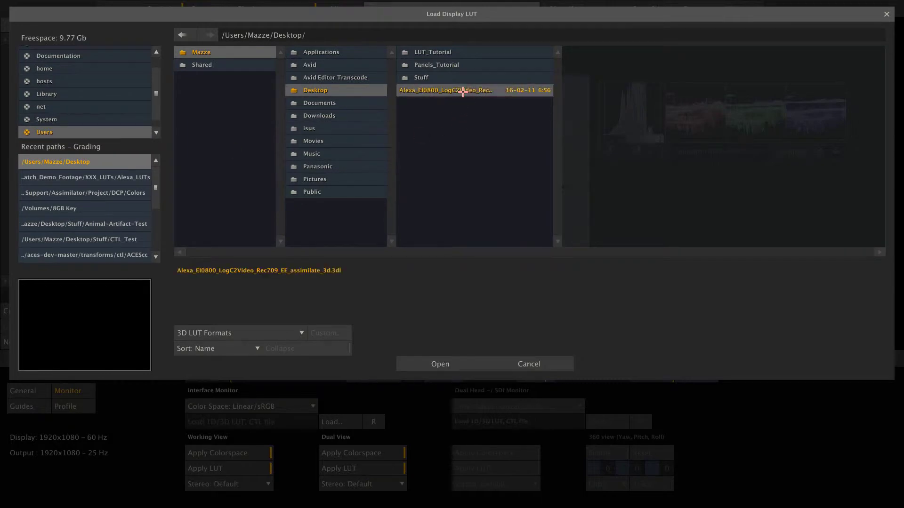
left_click(423, 364)
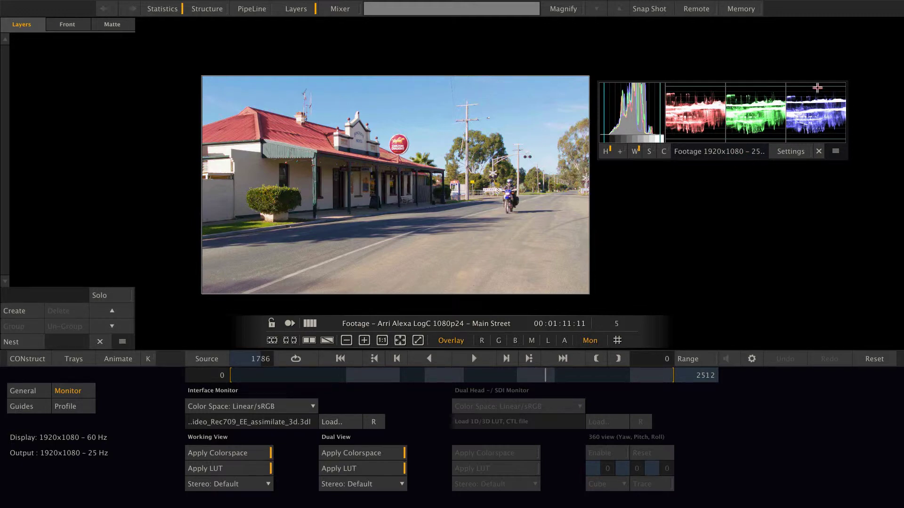
Toggle the Working View Apply LUT on and off to compare, then clear the monitor LUT
left_click(235, 471)
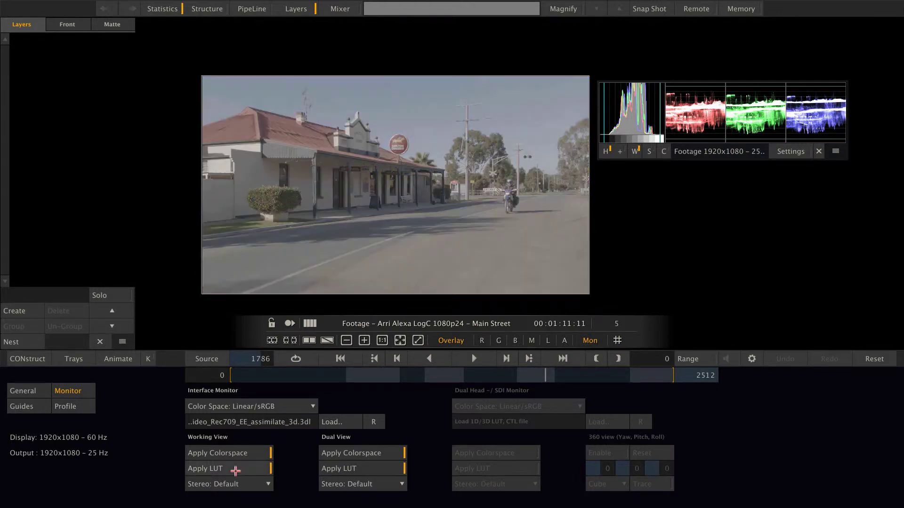
left_click(236, 471)
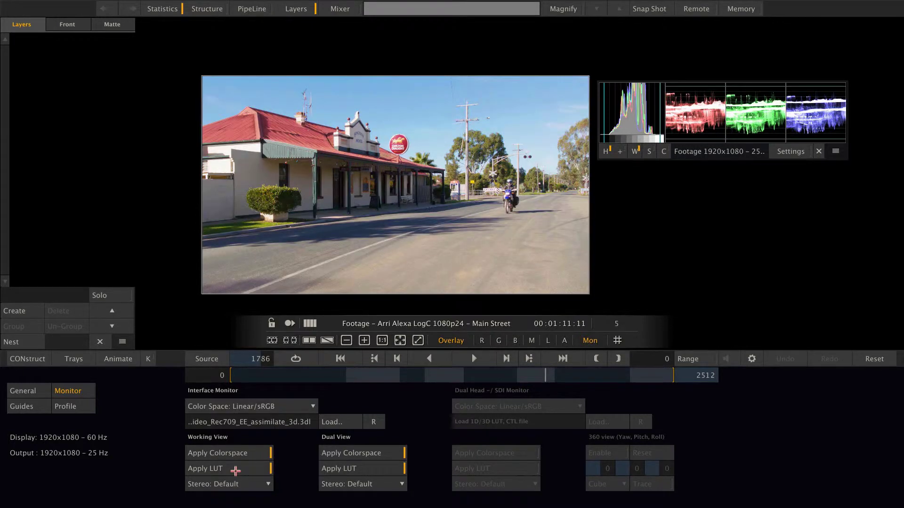
left_click(235, 471)
left_click(235, 471)
left_click(235, 471)
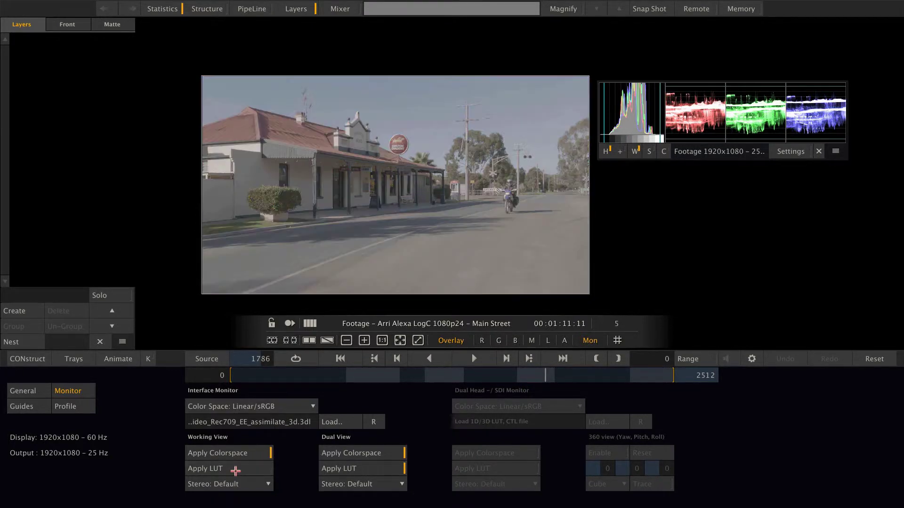
left_click(236, 471)
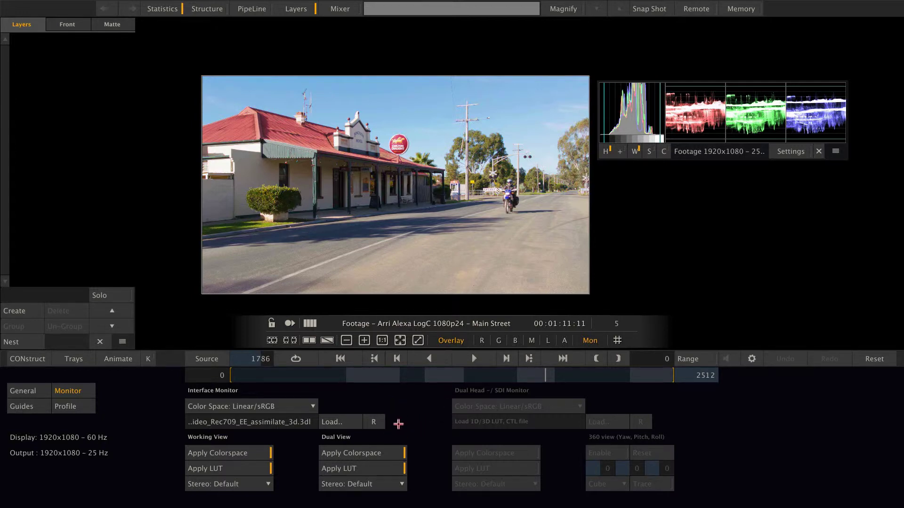
left_click(373, 421)
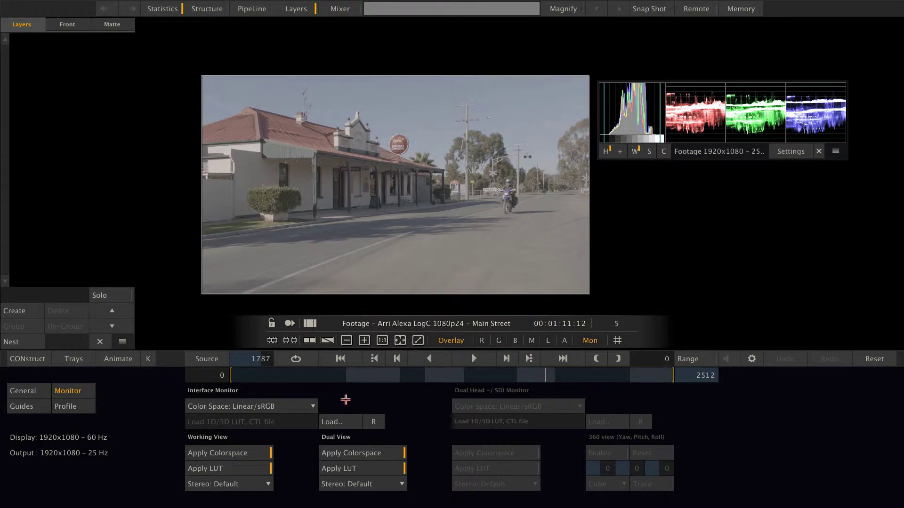
Select the Footage node in the Outputs view and open it in the player
left_click(25, 360)
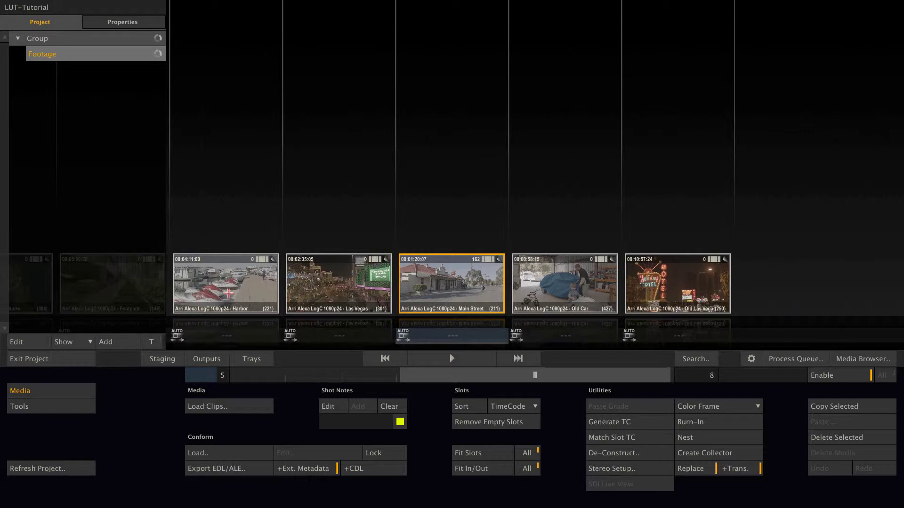
left_click(208, 359)
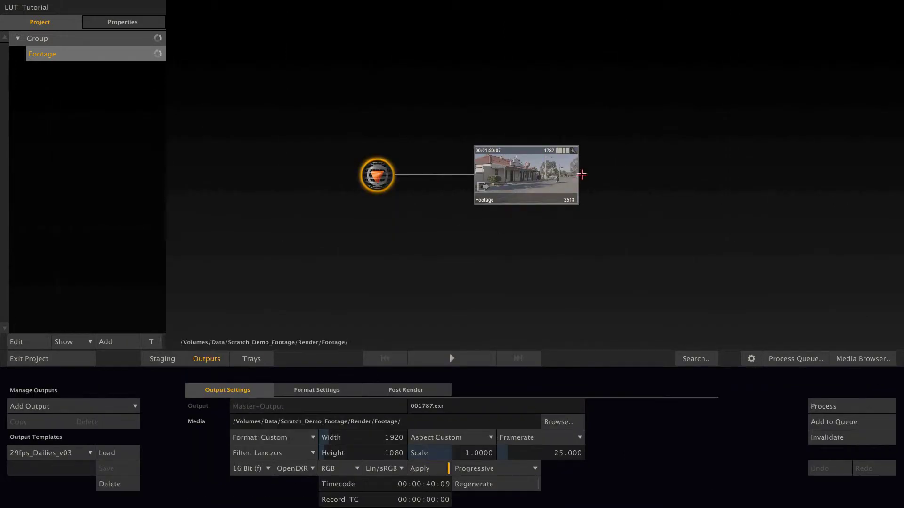
left_click(531, 180)
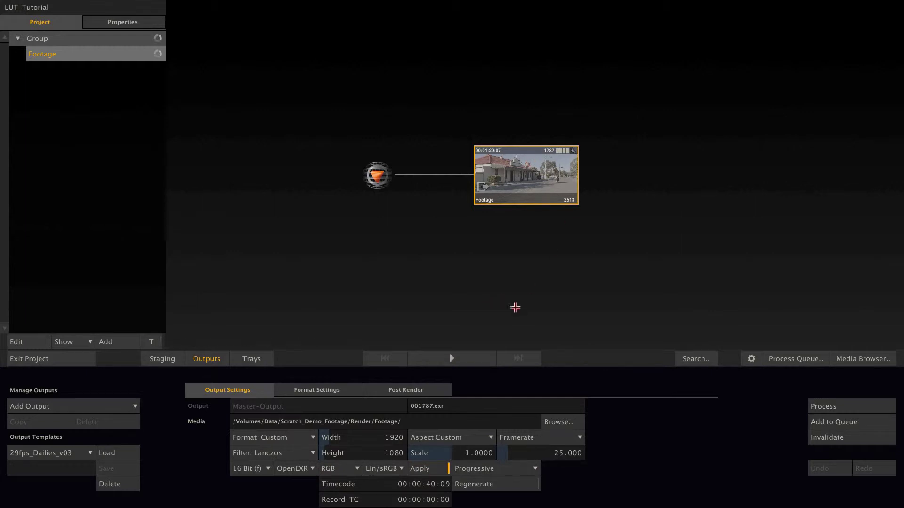
left_click(451, 359)
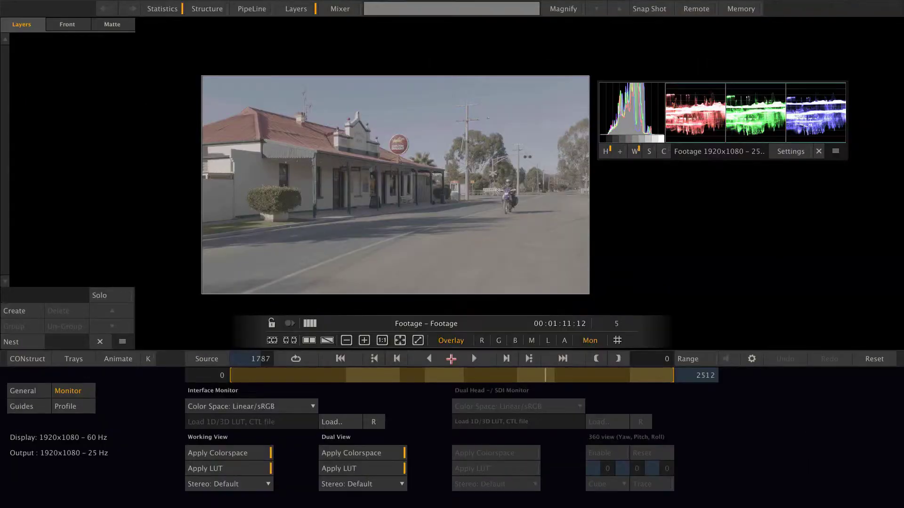
Load Alexa_EI0800_LogC2Video_Rec709_EE_assimilate_3d.3dl from the Desktop as the Footage clip's grading LUT
right_click(397, 389)
left_click(403, 420)
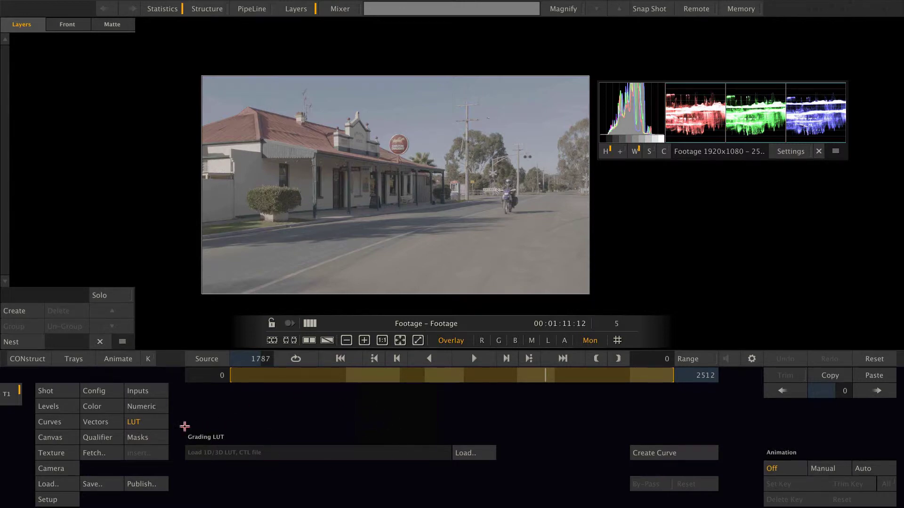
left_click(472, 458)
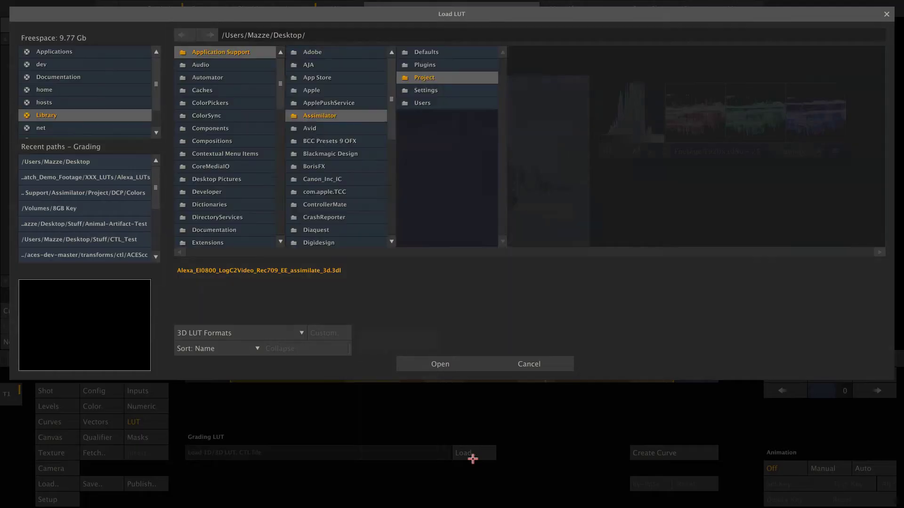
left_click(108, 162)
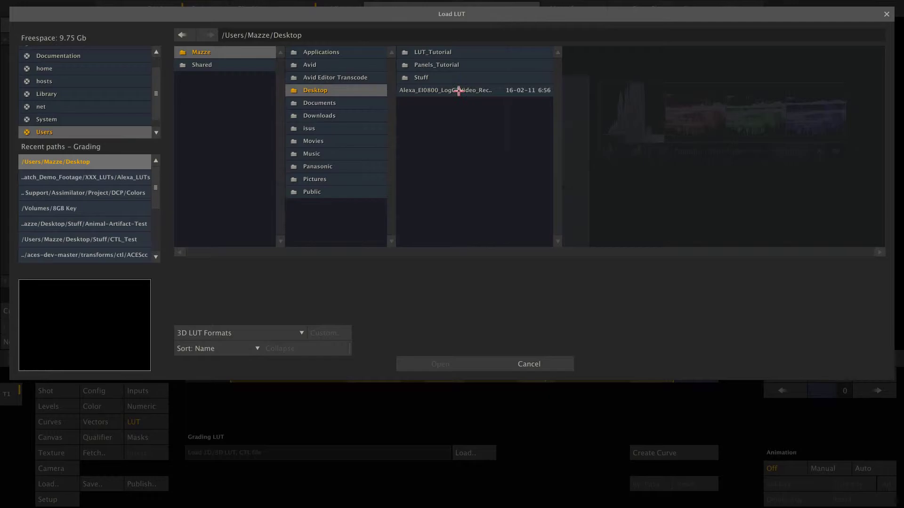
left_click(459, 90)
left_click(415, 365)
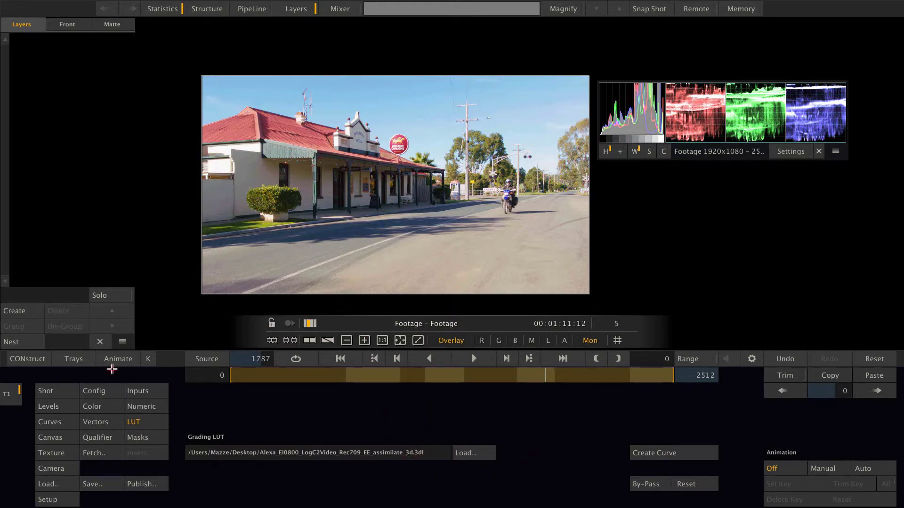
From CONstruct, load the Main Street clip slot into the grading player
left_click(31, 359)
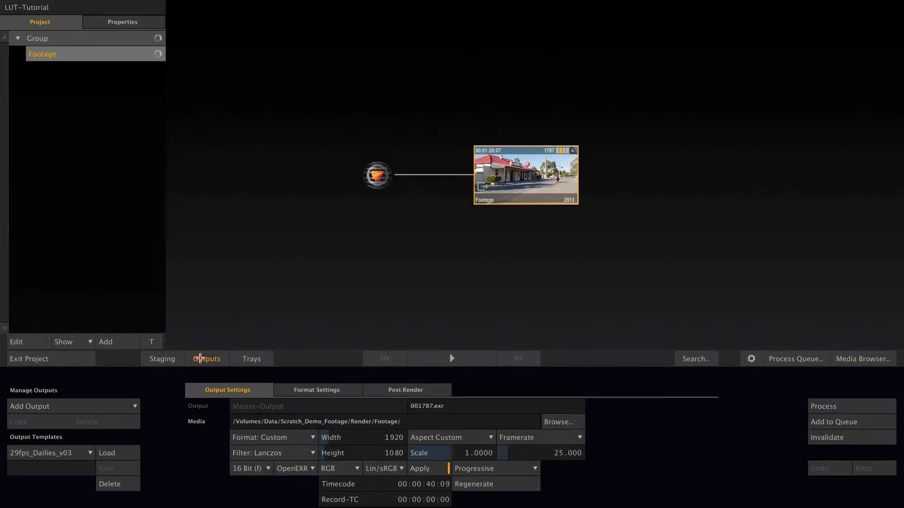
left_click(200, 359)
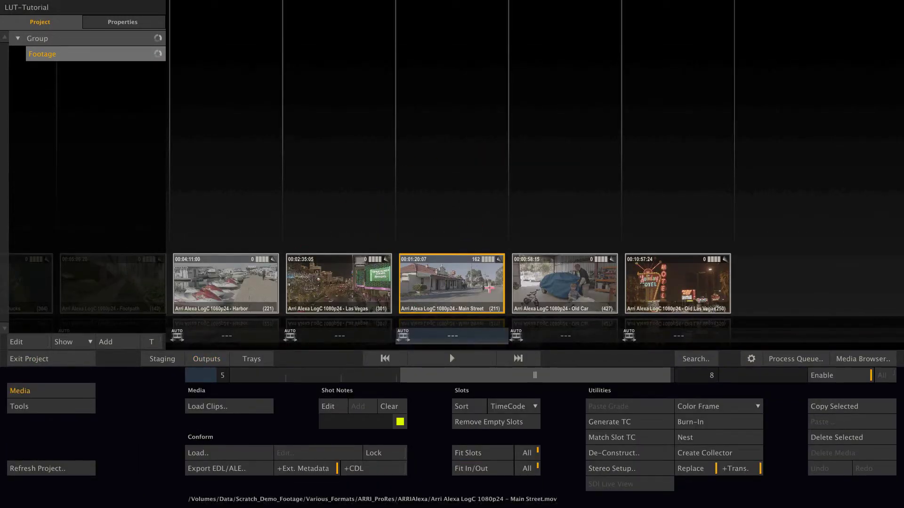
left_click(457, 361)
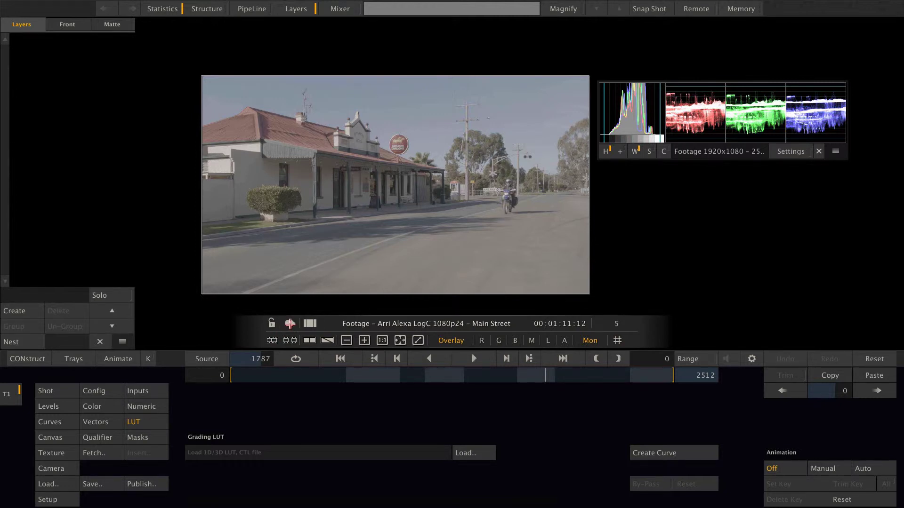
Compare graded and flat LogC views, then reopen Main Street ungraded with default numeric values
left_click(290, 324)
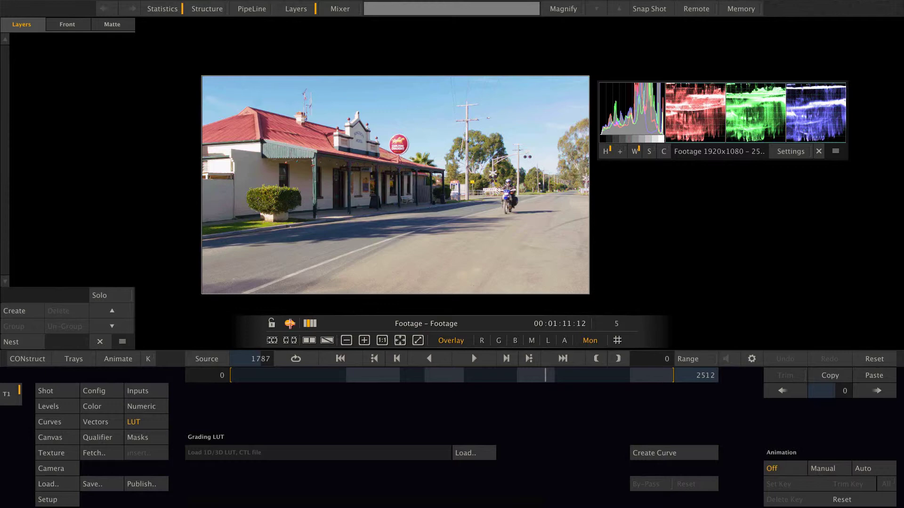
left_click(290, 323)
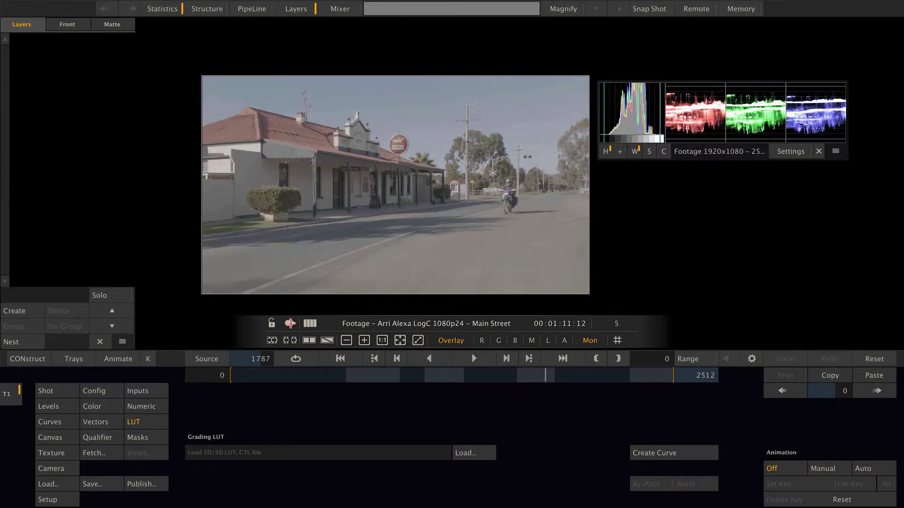
left_click(290, 324)
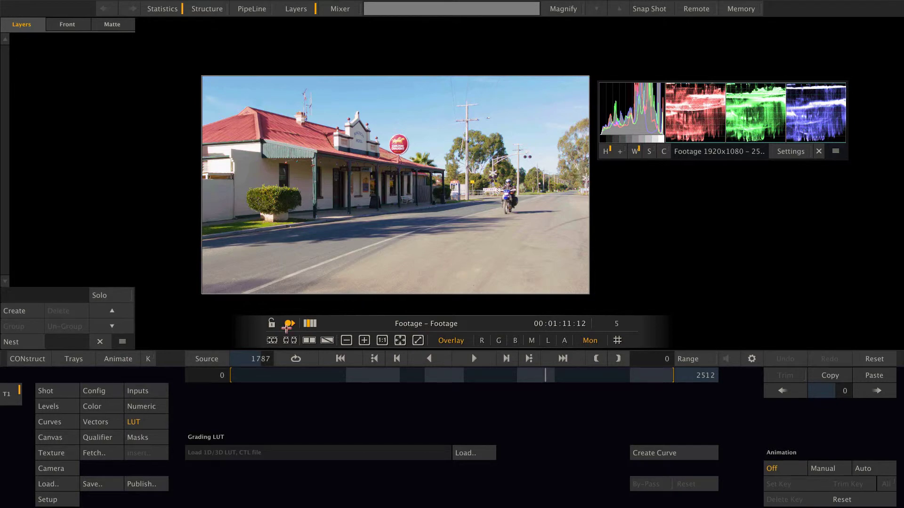
left_click(290, 324)
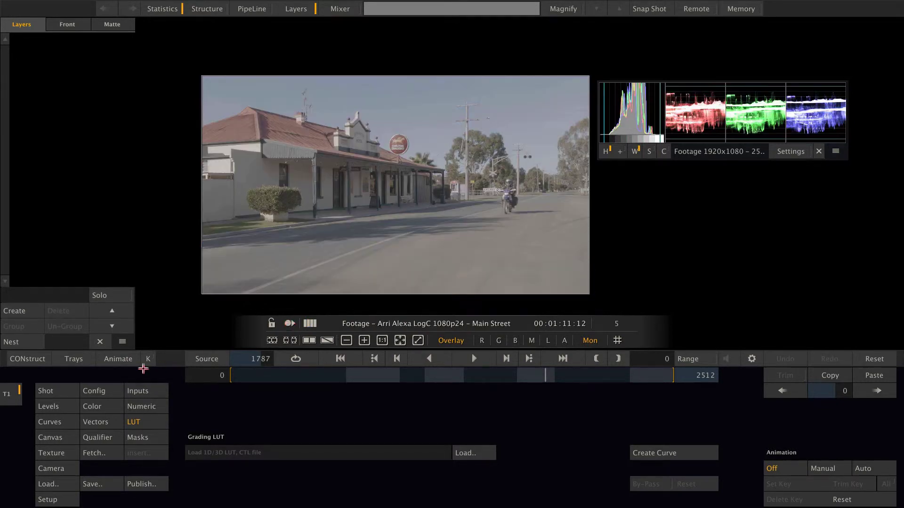
left_click(28, 360)
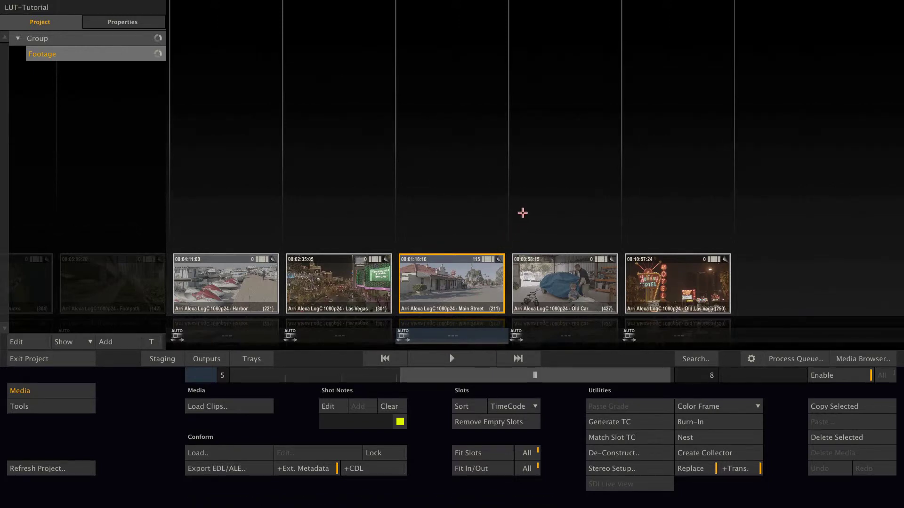
left_click(451, 359)
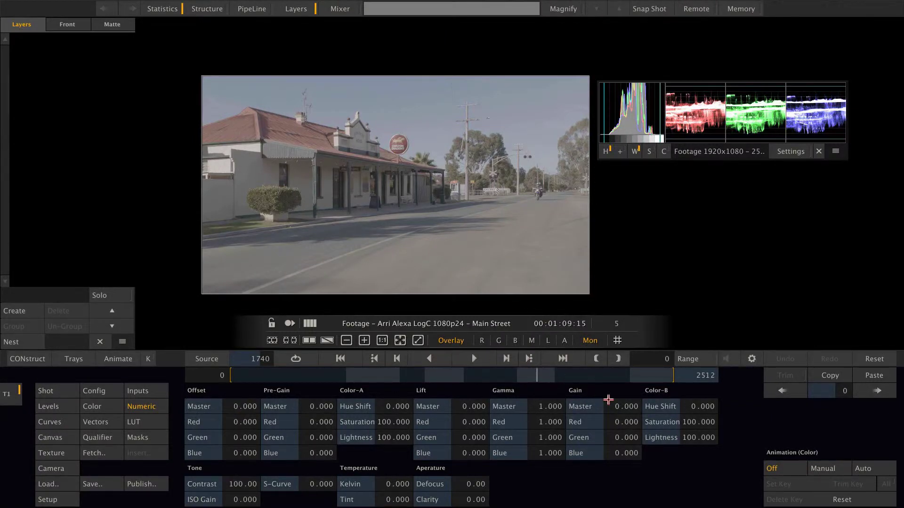
Set Main Street's Gain Master 14.792, Lift Master −19.355, Gamma Master 0.866, and raise red gamma to 1.173
left_click_drag(630, 405, 631, 405)
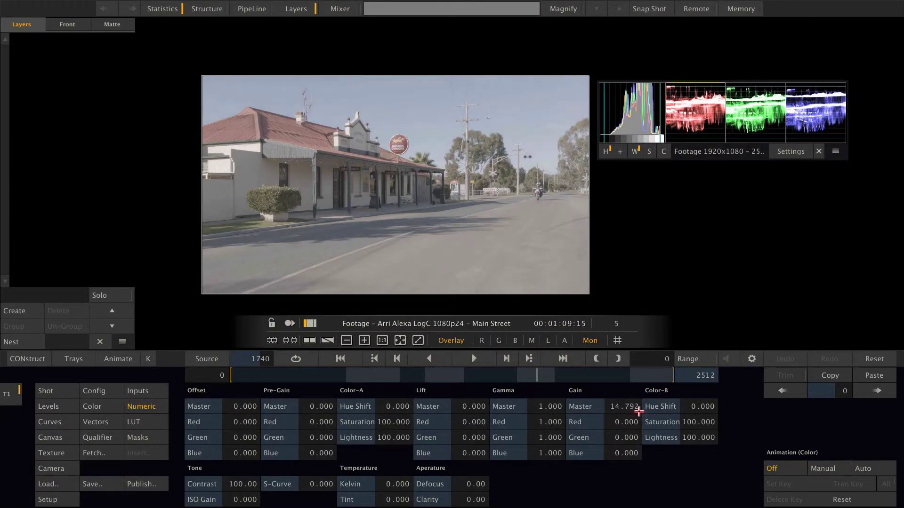
mouse_move(478, 405)
left_mouse_down()
mouse_move(470, 419)
mouse_move(478, 422)
left_mouse_up()
left_click_drag(561, 410, 542, 409)
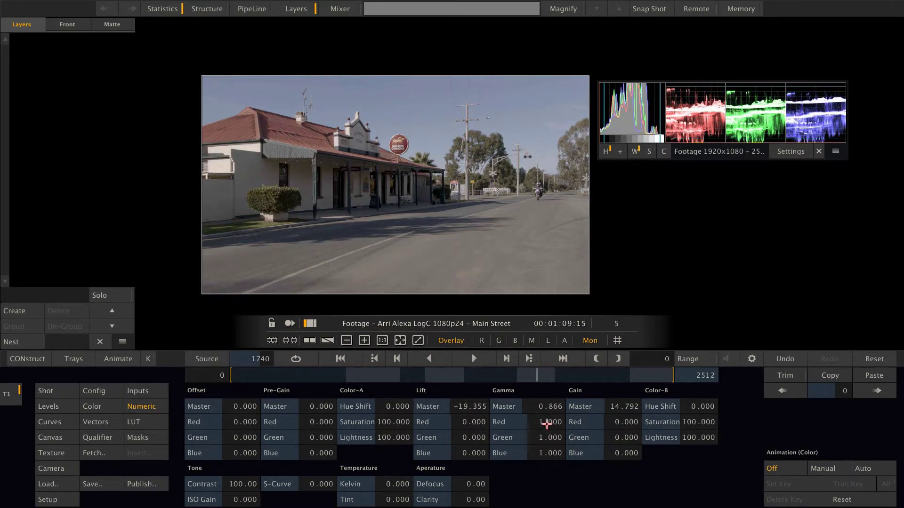
left_click_drag(553, 423, 563, 459)
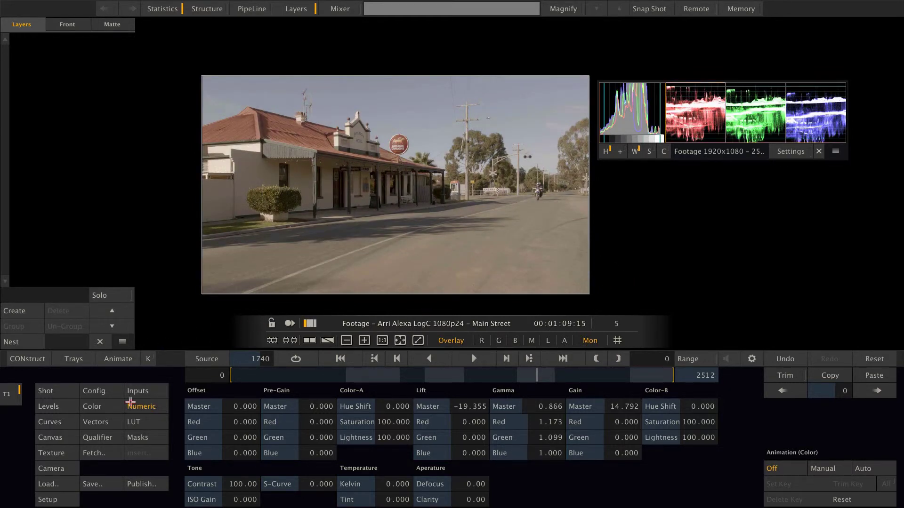
Glance through the Shot, Wheels and LUT panels, ending back on the Numeric grade values
left_click(59, 392)
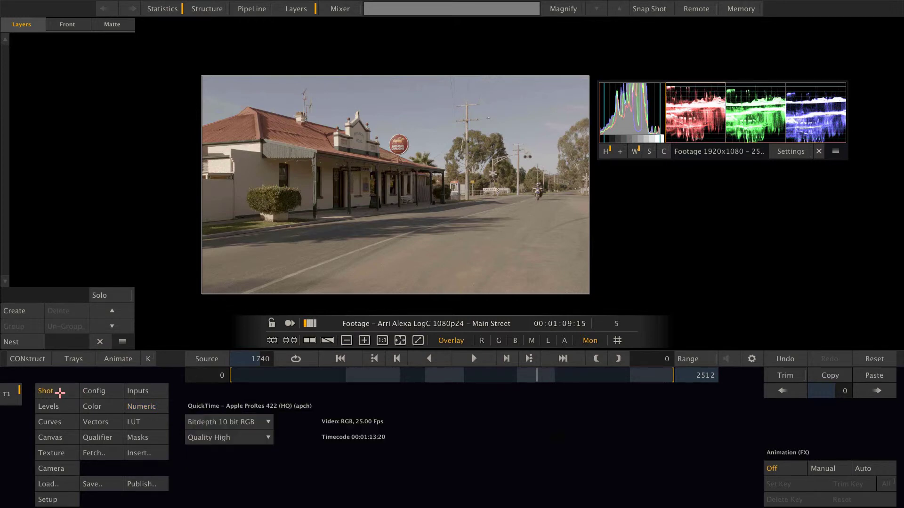
left_click(101, 407)
left_click(139, 407)
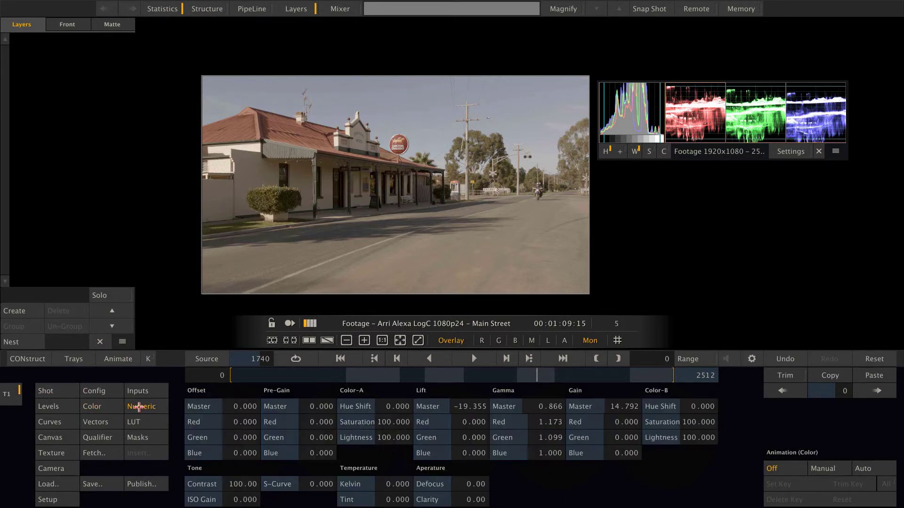
left_click(145, 420)
left_click(142, 405)
Save the current grade as a 3D LUT (*.3dl) named look.3dl on the Desktop
left_click(93, 484)
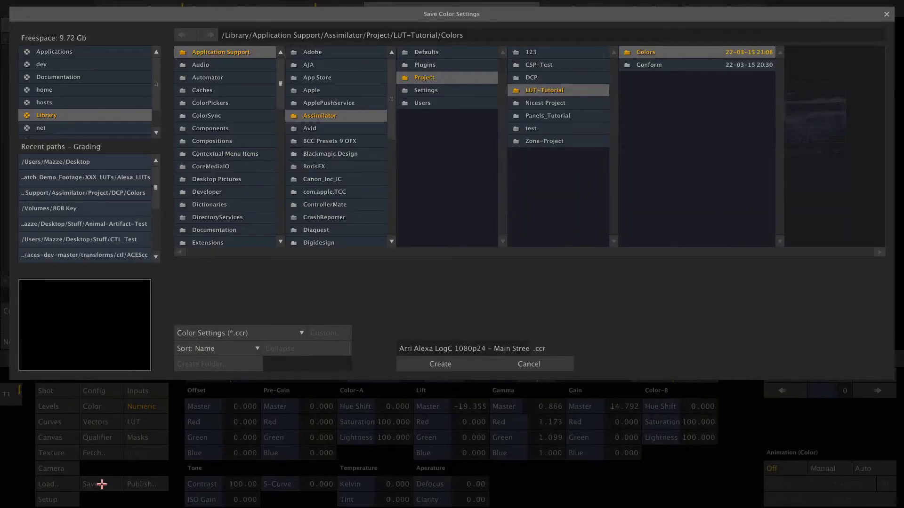
left_click(296, 331)
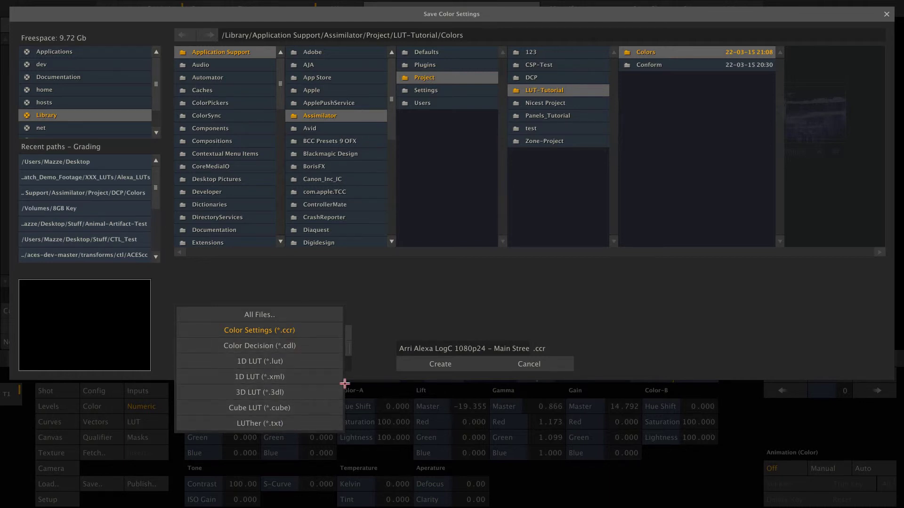
left_click(292, 395)
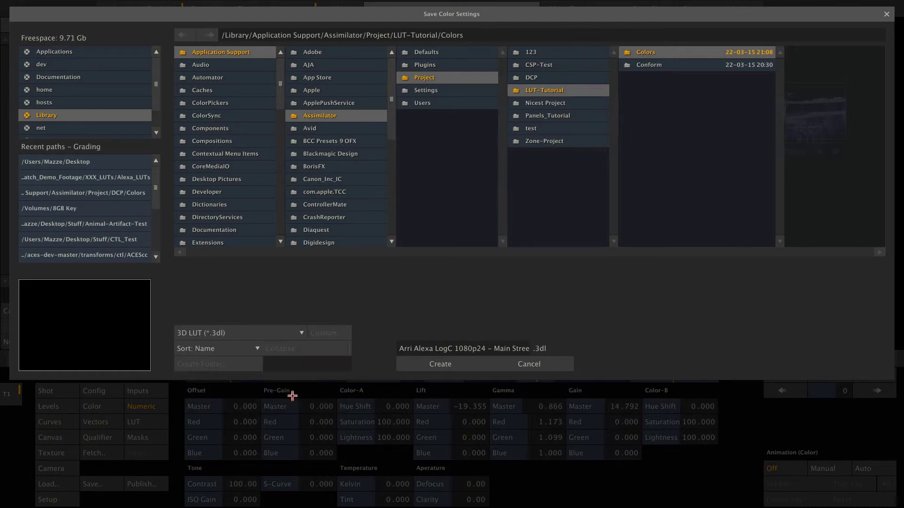
left_click_drag(522, 350, 379, 350)
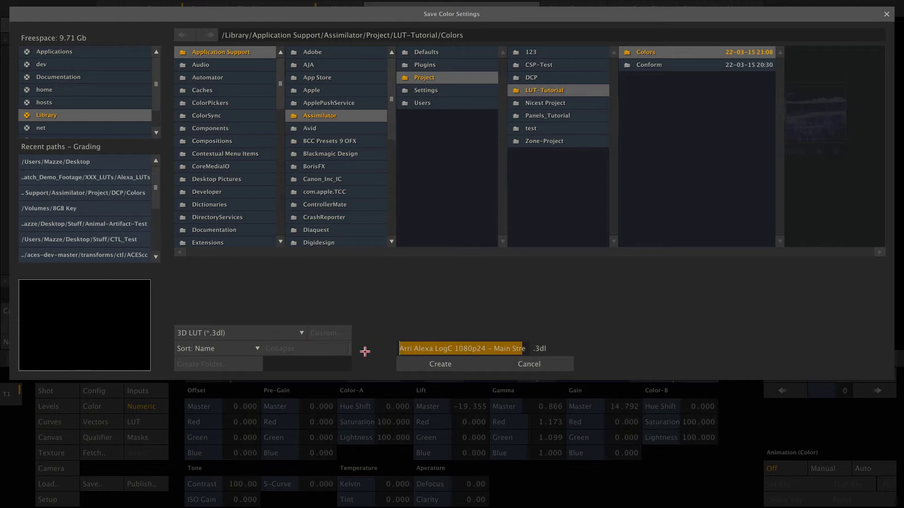
key("BackSpace")
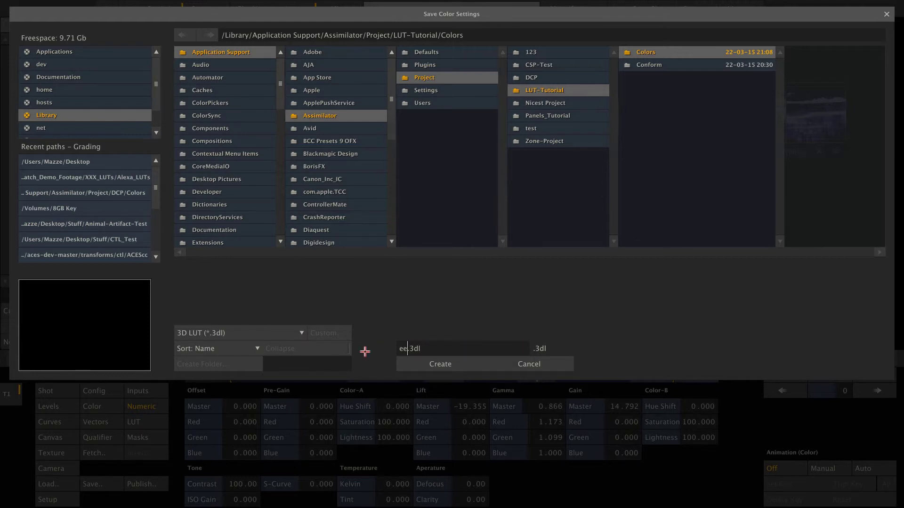
key("BackSpace")
key("BackSpace")
type("look")
left_click(127, 166)
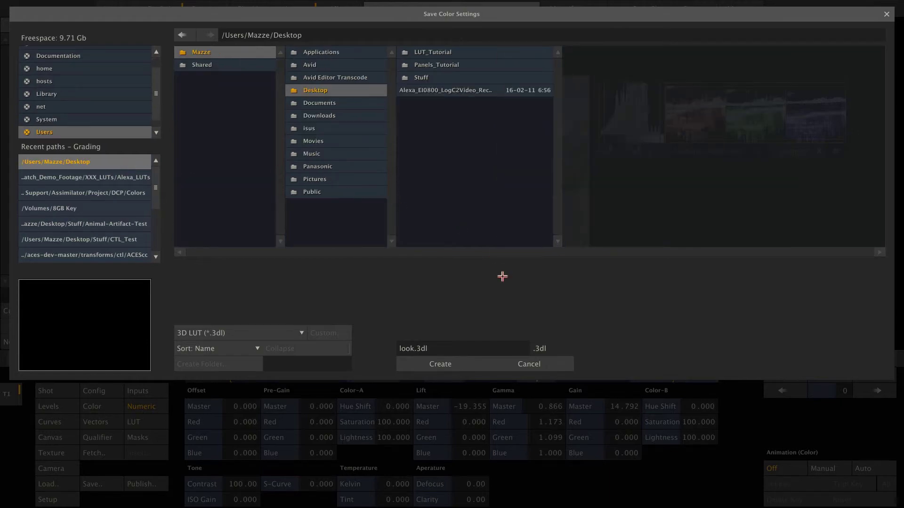
left_click(414, 370)
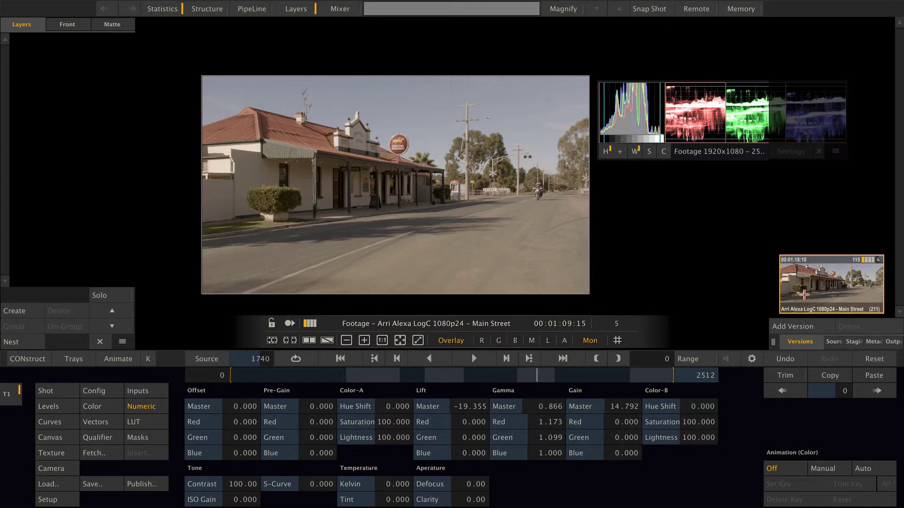
Add a reset second version of Main Street with Desktop look.3dl as its grading LUT
left_click(782, 329)
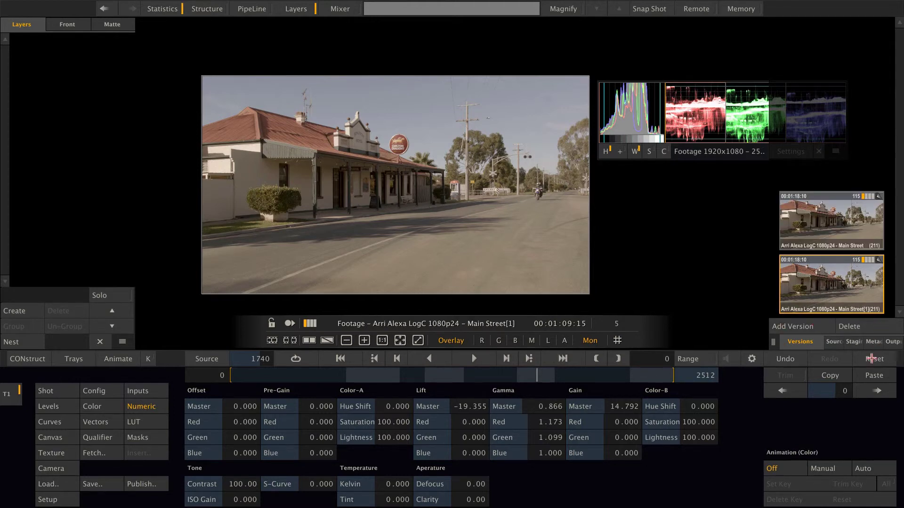
left_click(869, 360)
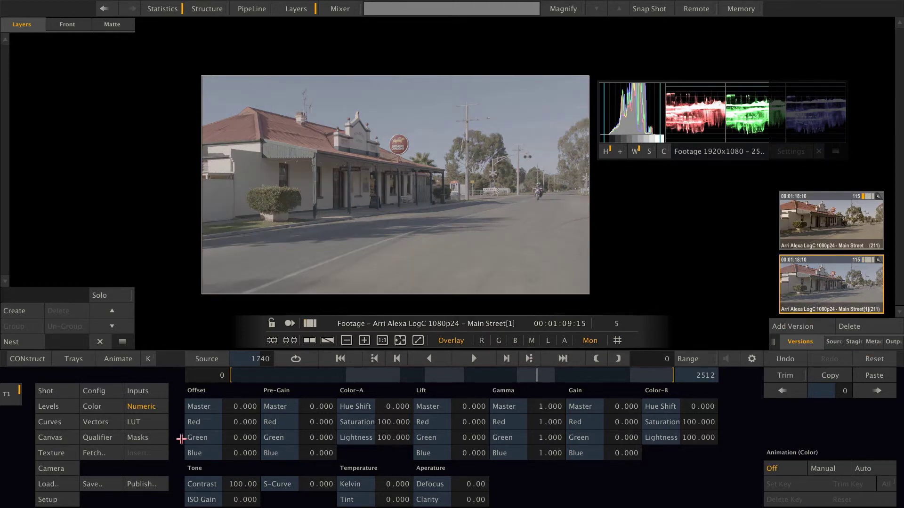
left_click(152, 423)
left_click(476, 457)
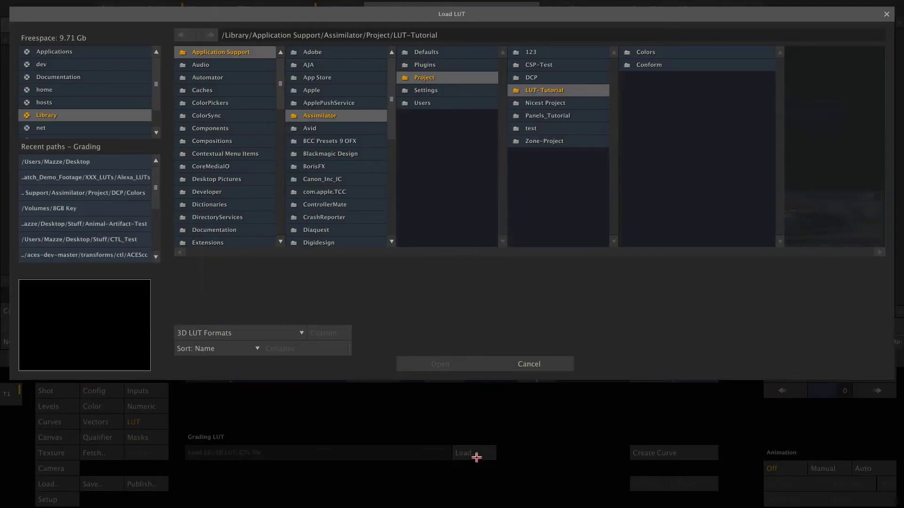
left_click(97, 164)
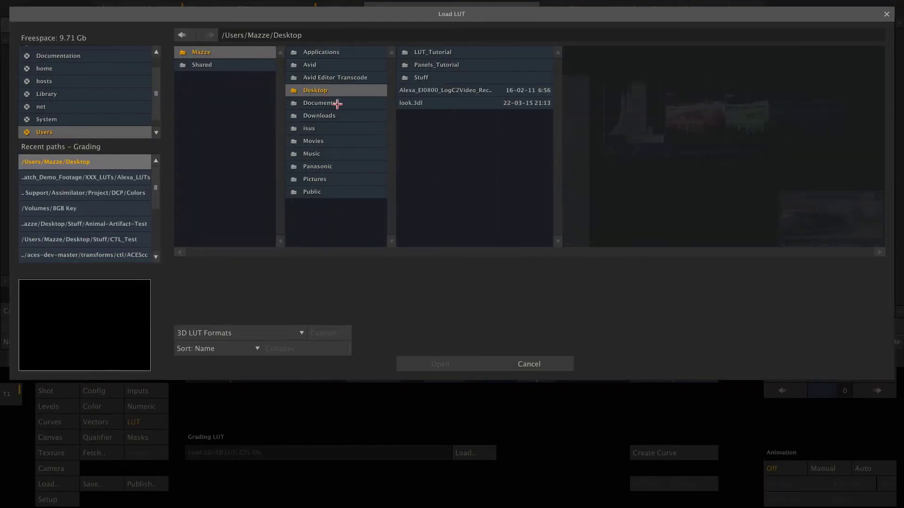
left_click(442, 105)
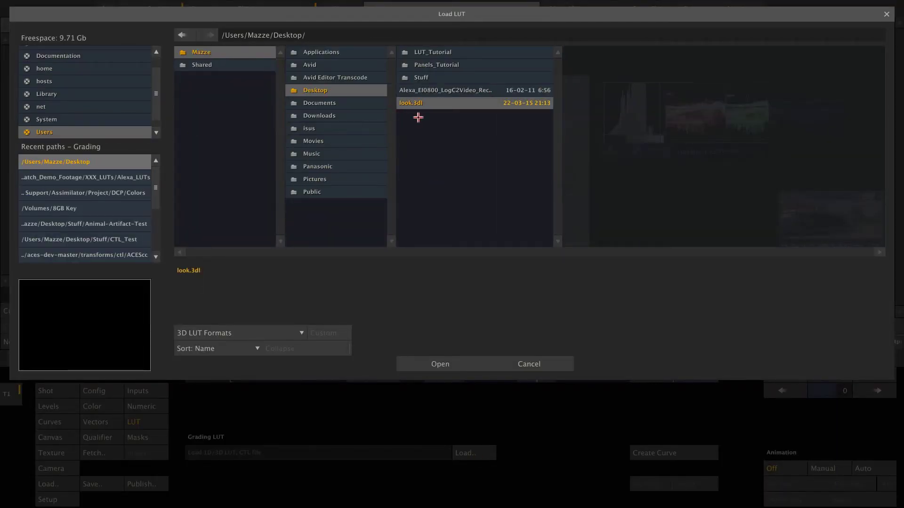
left_click(421, 365)
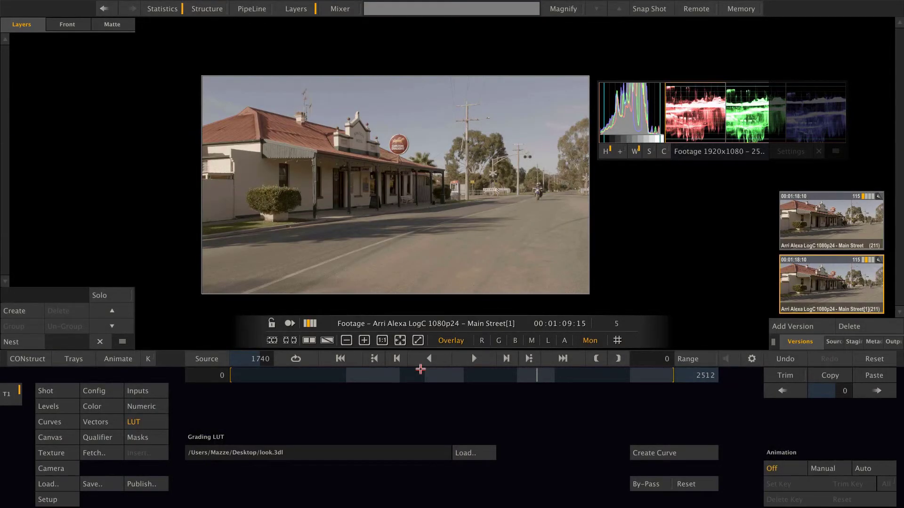
Toggle between the original and look.3dl version thumbnails to compare, ending on the LUT version
left_click(826, 226)
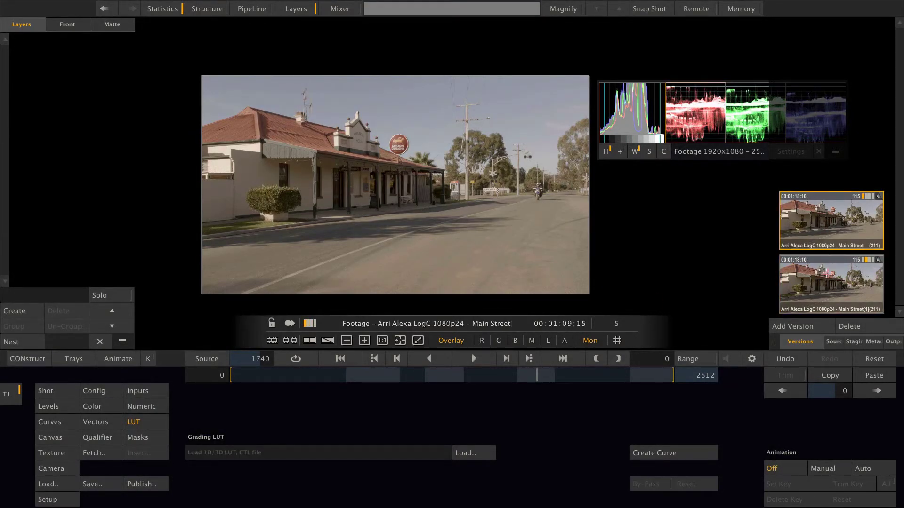
left_click(826, 281)
left_click(832, 226)
left_click(827, 284)
left_click(825, 222)
left_click(819, 289)
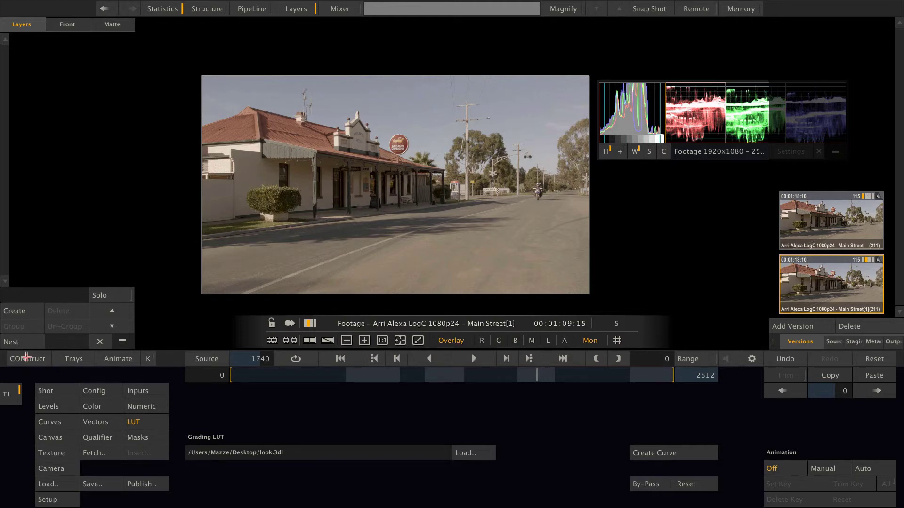
Open the Media Browser from CONstruct and set the grade export format to 3D LUT (*.3dl)
left_click(26, 359)
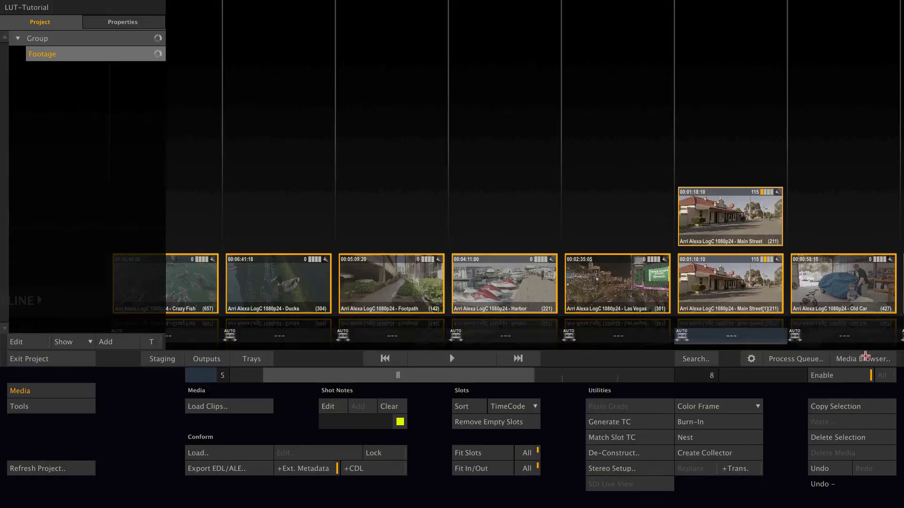
left_click(864, 358)
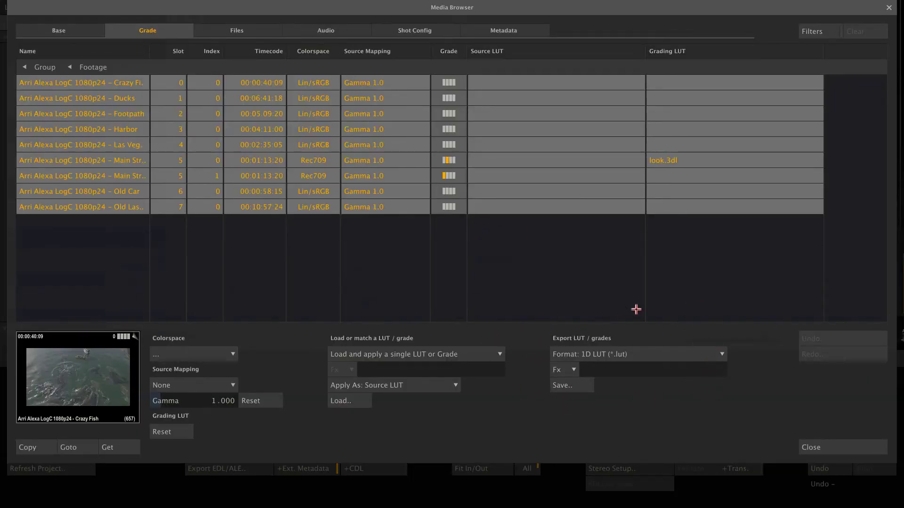
left_click(700, 350)
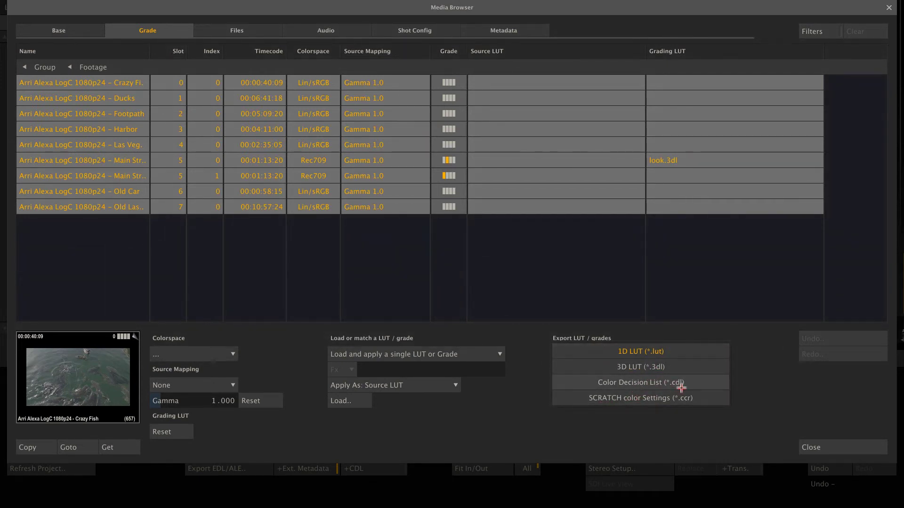
left_click(645, 367)
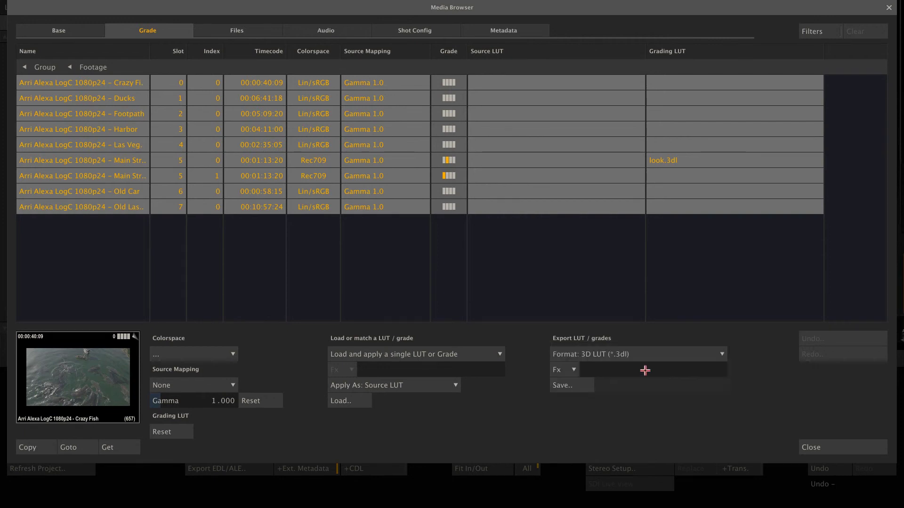
Name exported LUTs #sname_#construct using Source Name and Construct Name tokens, then choose an export folder
left_click(570, 369)
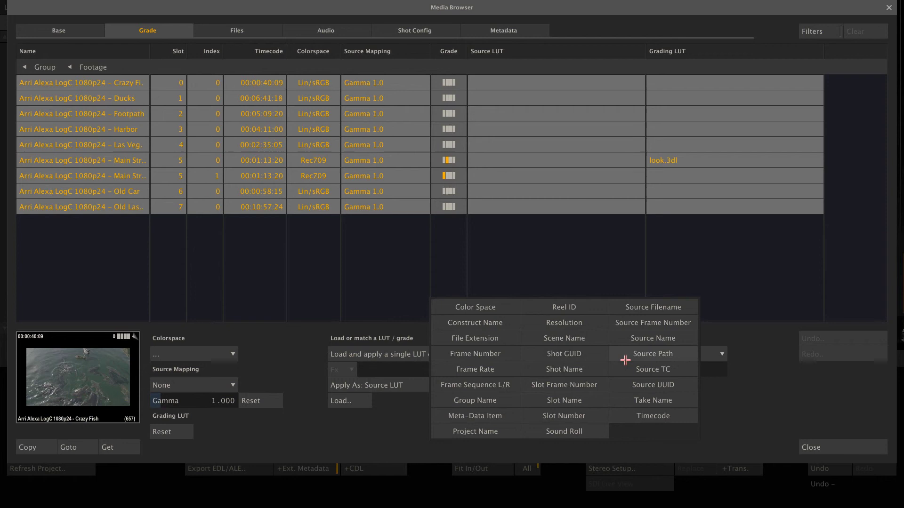
left_click(650, 339)
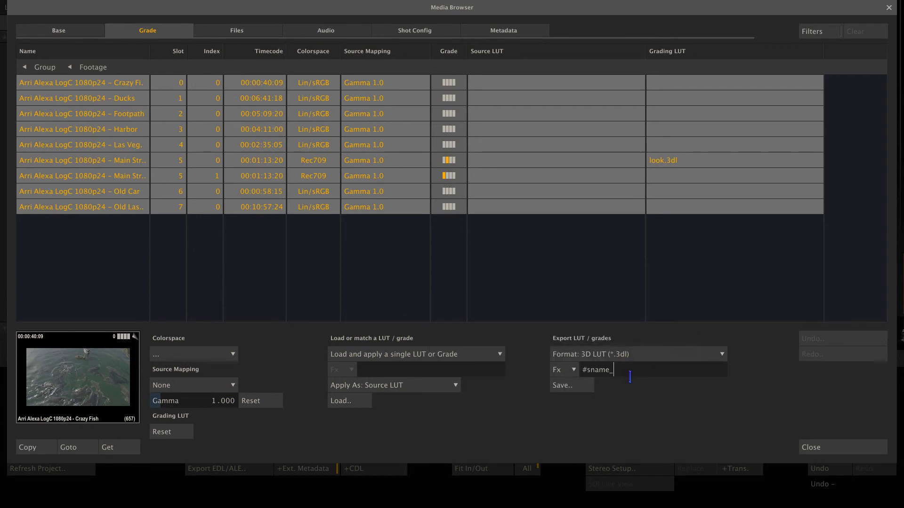
left_click(565, 370)
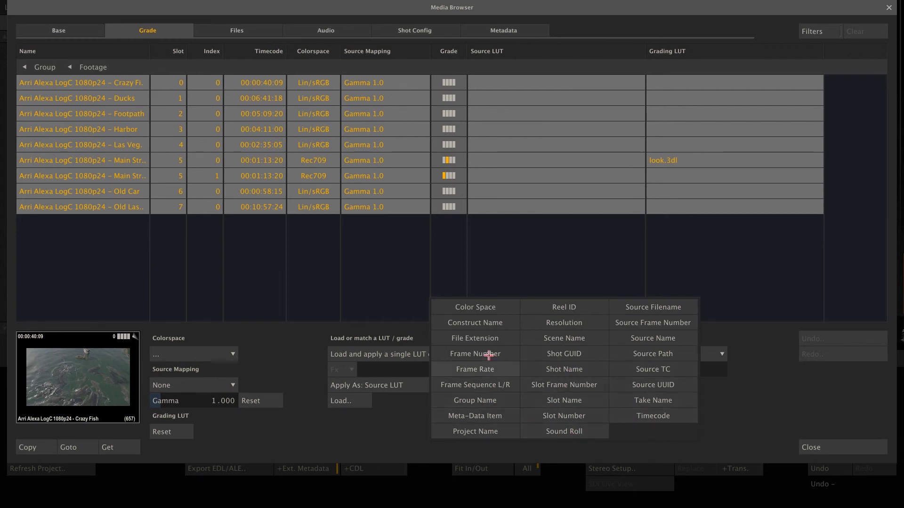
left_click(492, 325)
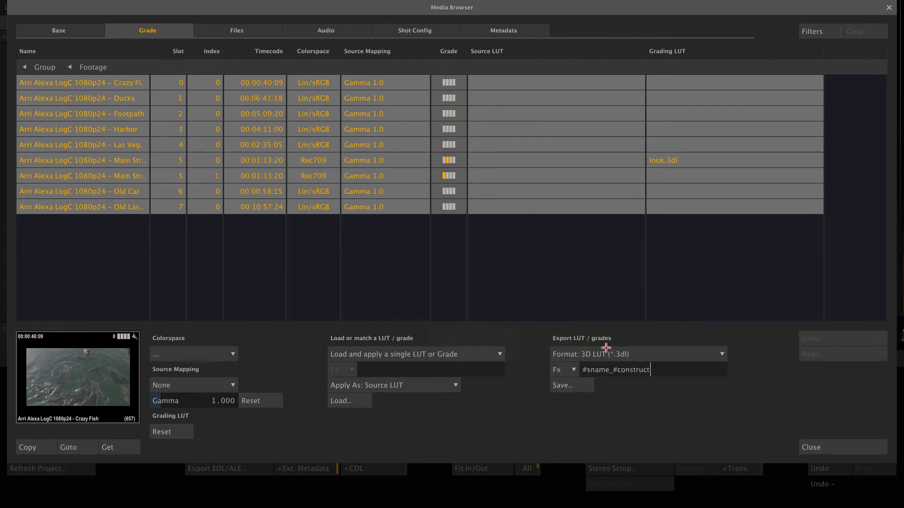
left_click(575, 385)
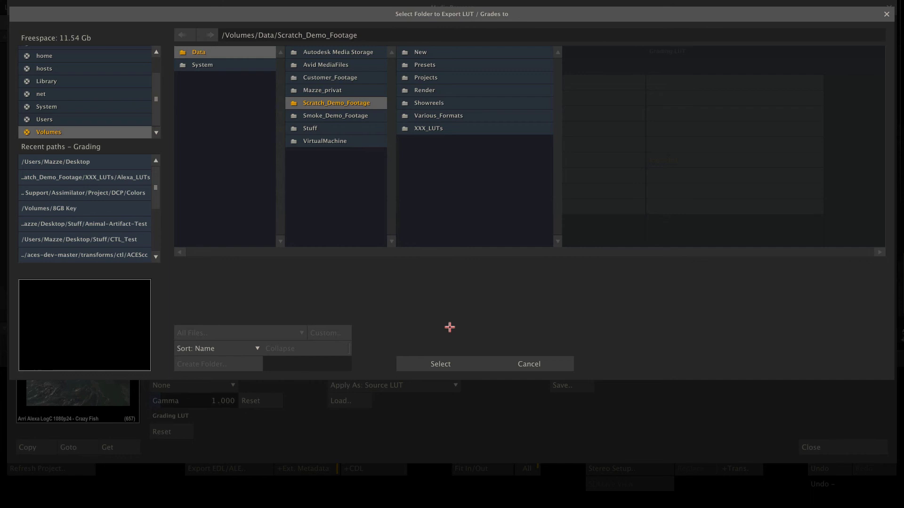
Cancel the folder chooser, close the Media Browser, and deselect clips on the Footage timeline
left_click(531, 364)
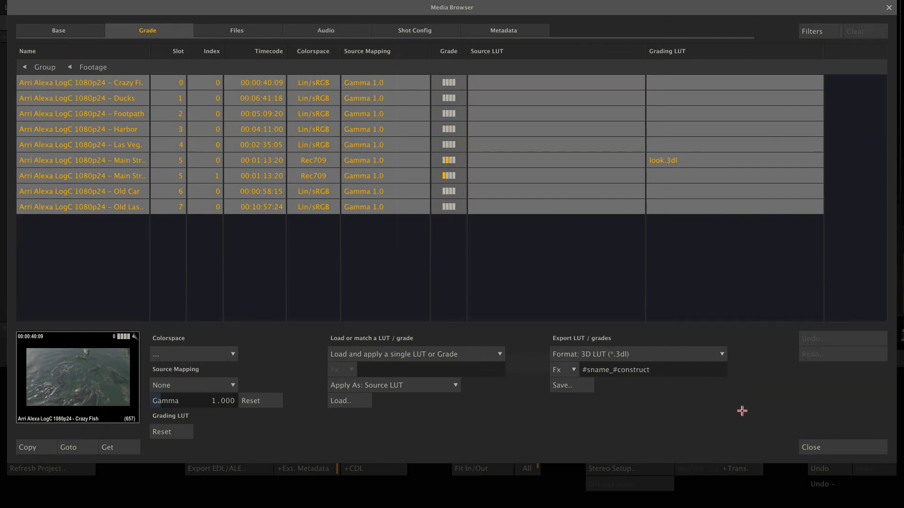
left_click(812, 448)
left_click(563, 214)
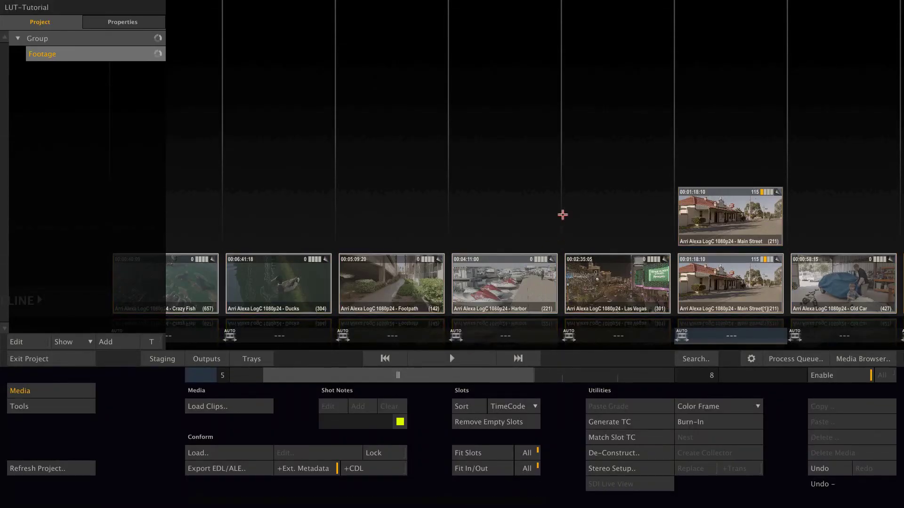